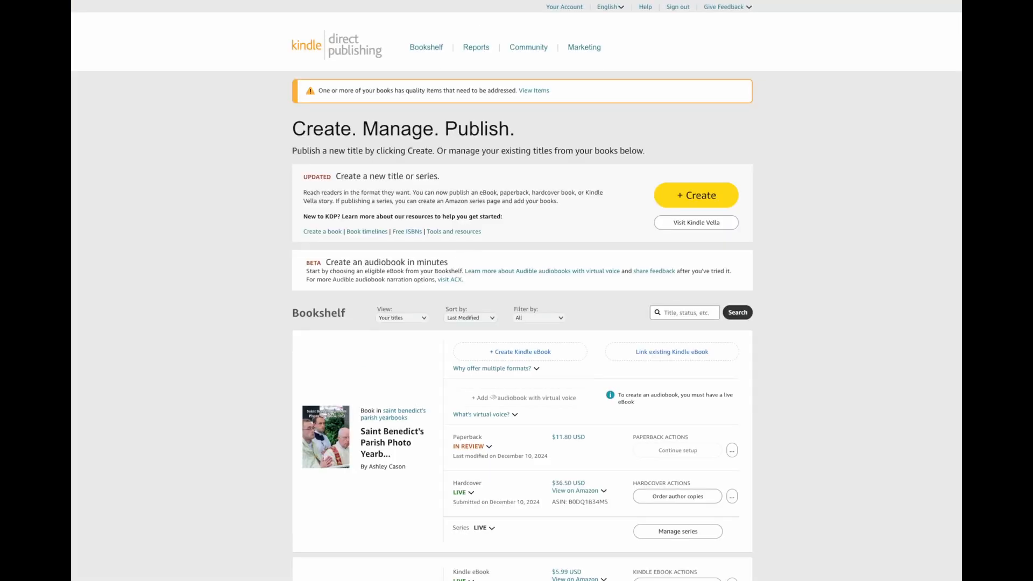
Open the Promote and Advertise page for the hardcover edition of Saint Benedict's Parish Photo Yearbook.
scroll(517, 291, down, 1)
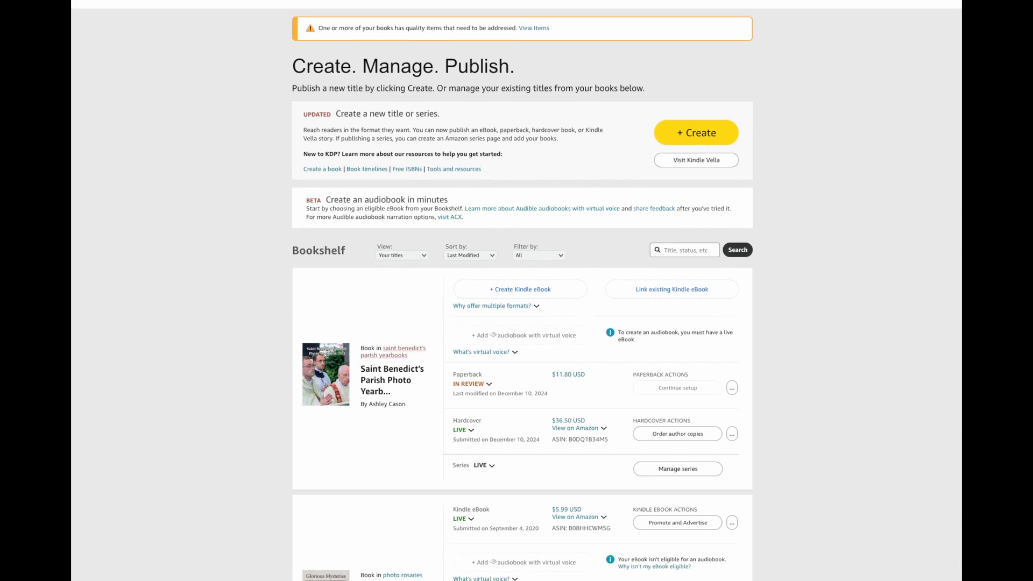
mouse_move(732, 435)
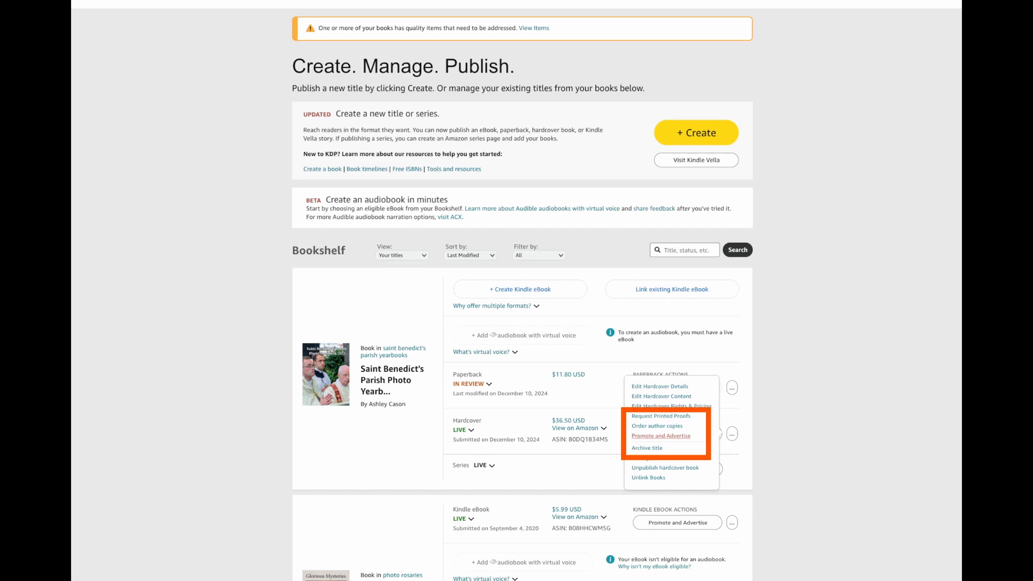
click(661, 436)
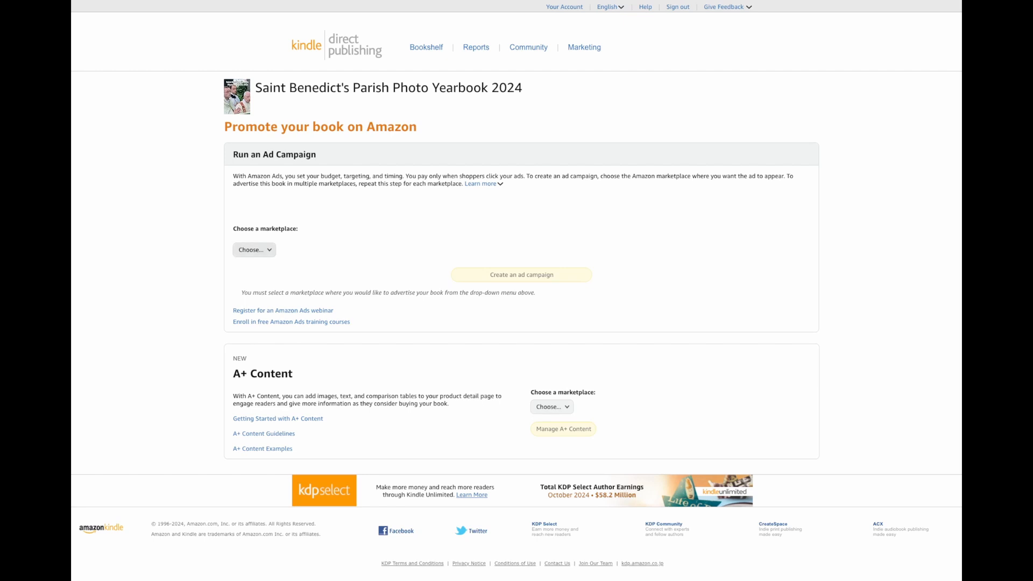
Choose Amazon.com as the ad marketplace for the book and start creating an ad campaign.
click(254, 250)
key(Return)
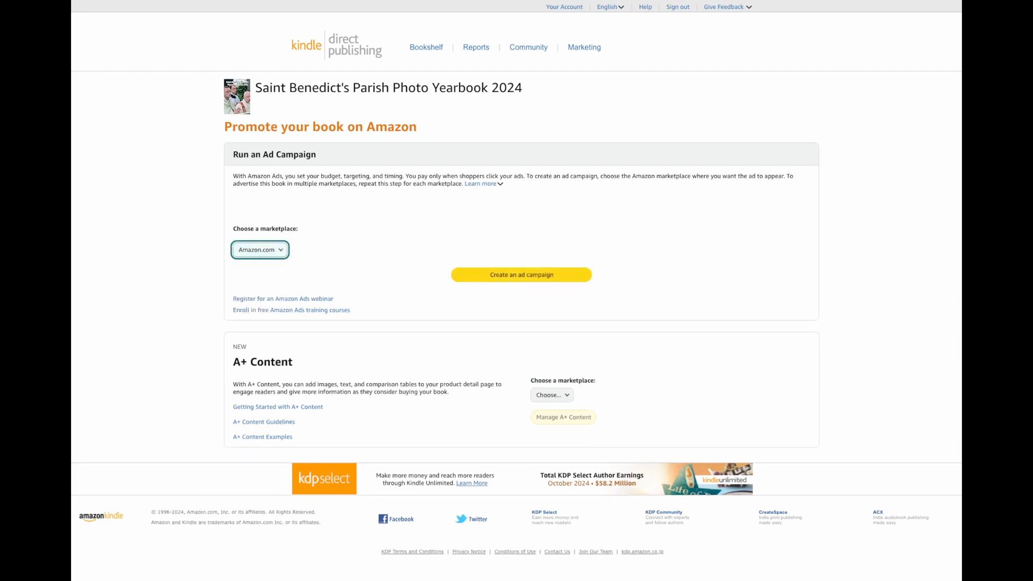
click(260, 250)
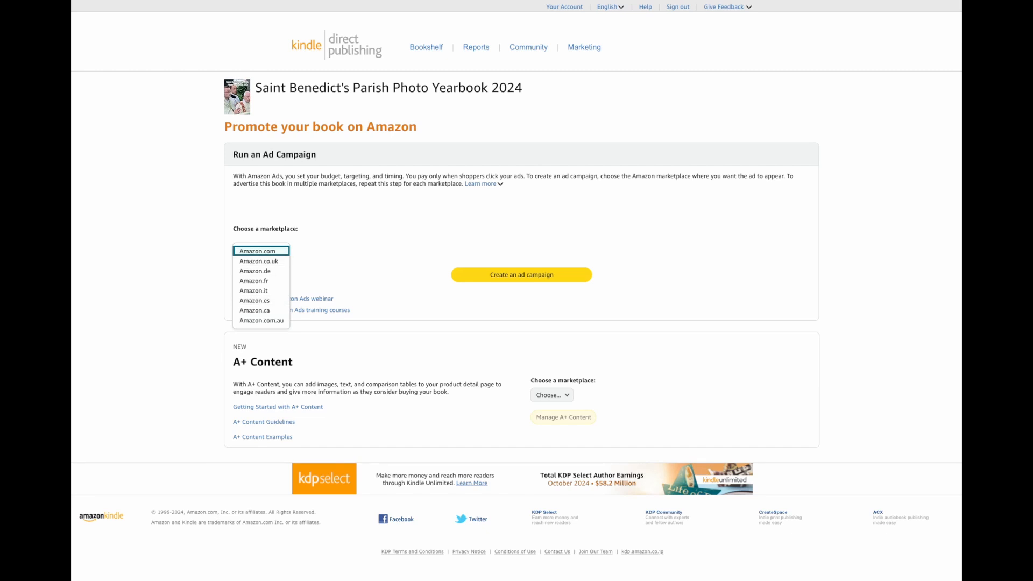
click(261, 251)
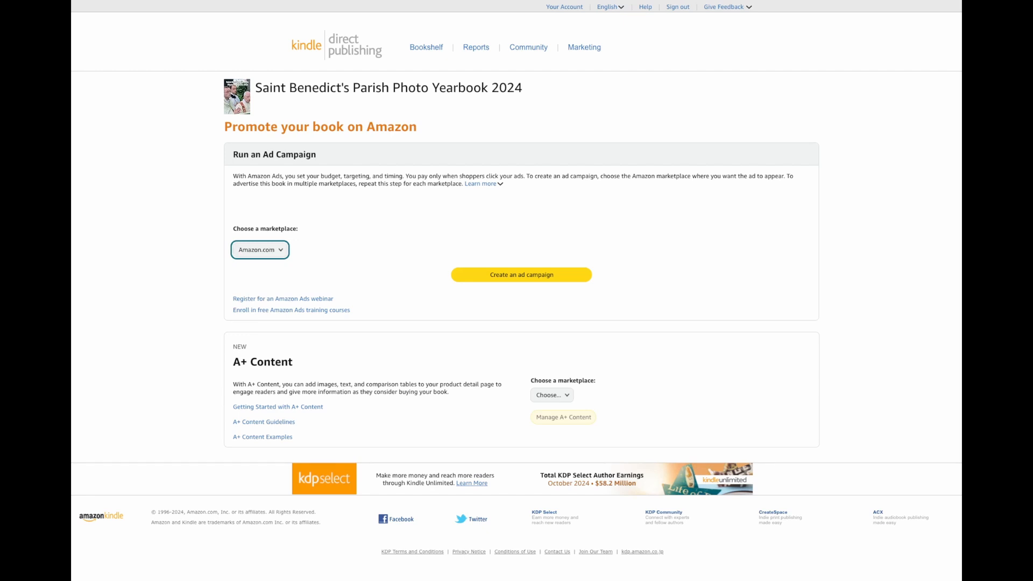
click(260, 250)
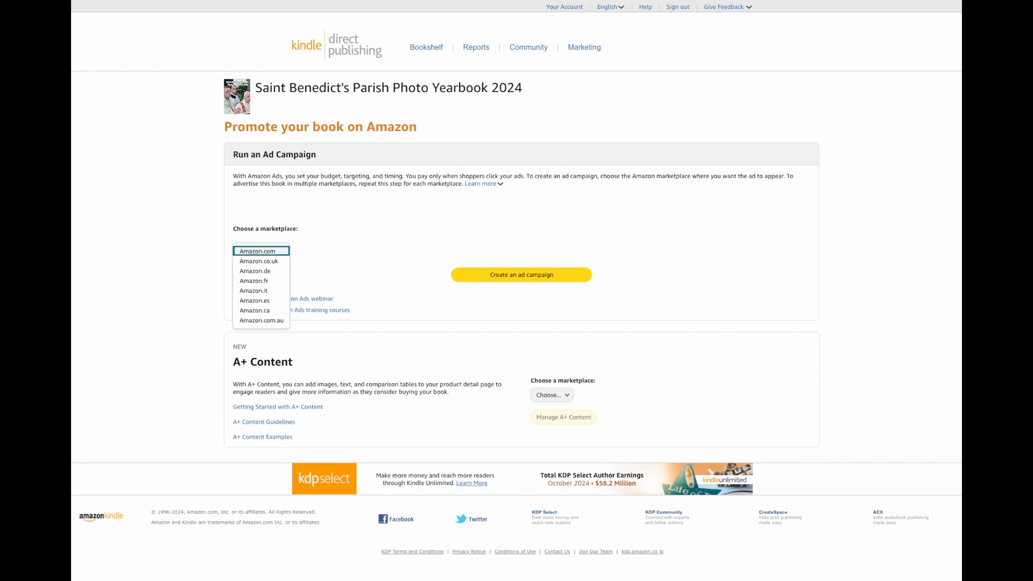
click(258, 252)
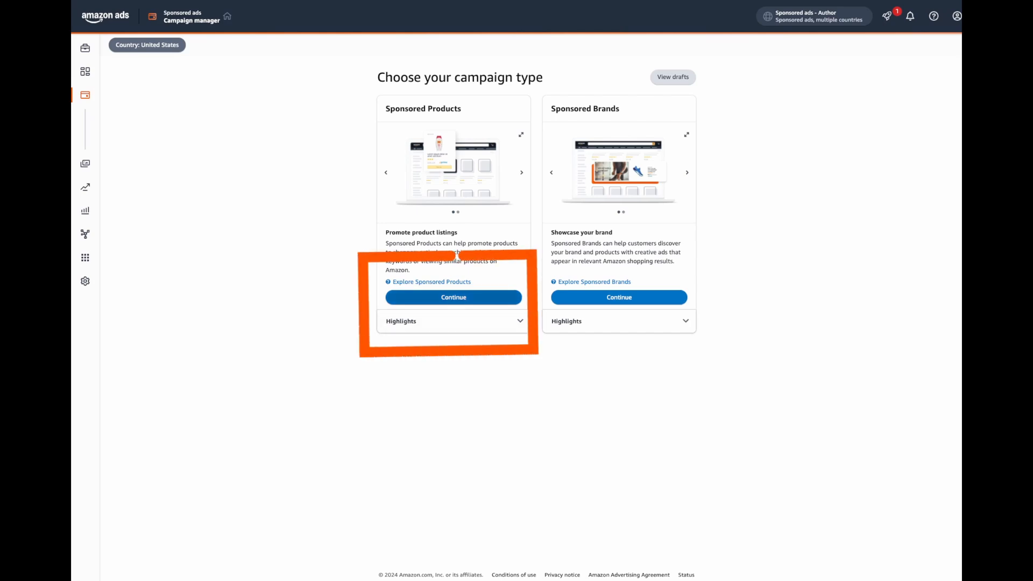
Start a Sponsored Products campaign and set its ad format to Standard ad.
click(453, 298)
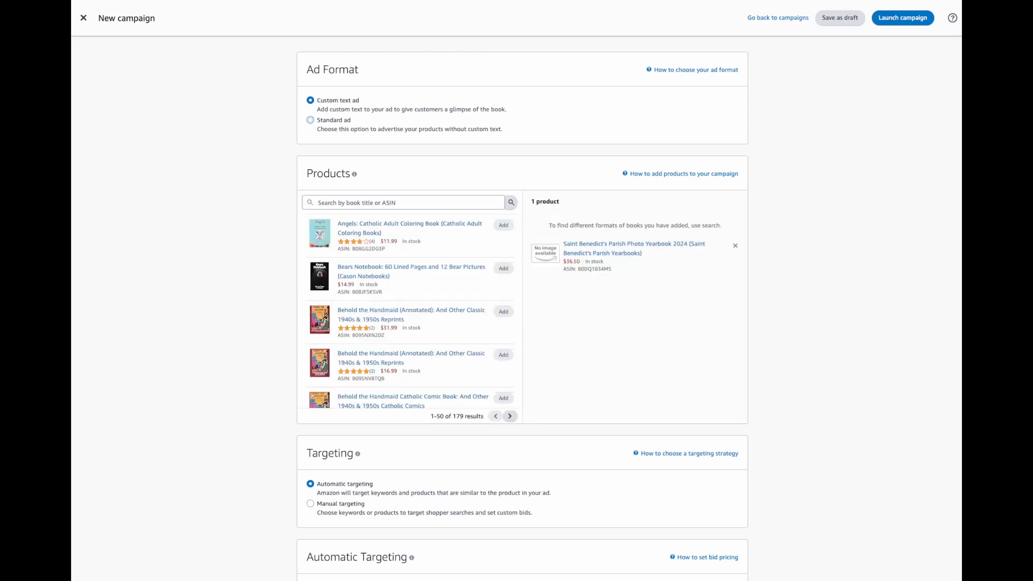
click(311, 120)
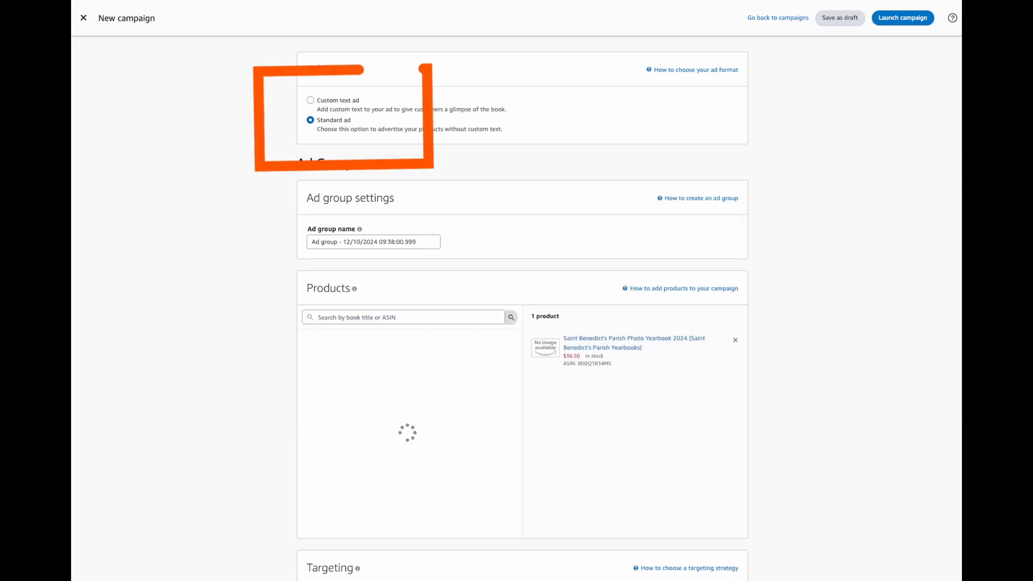
click(311, 100)
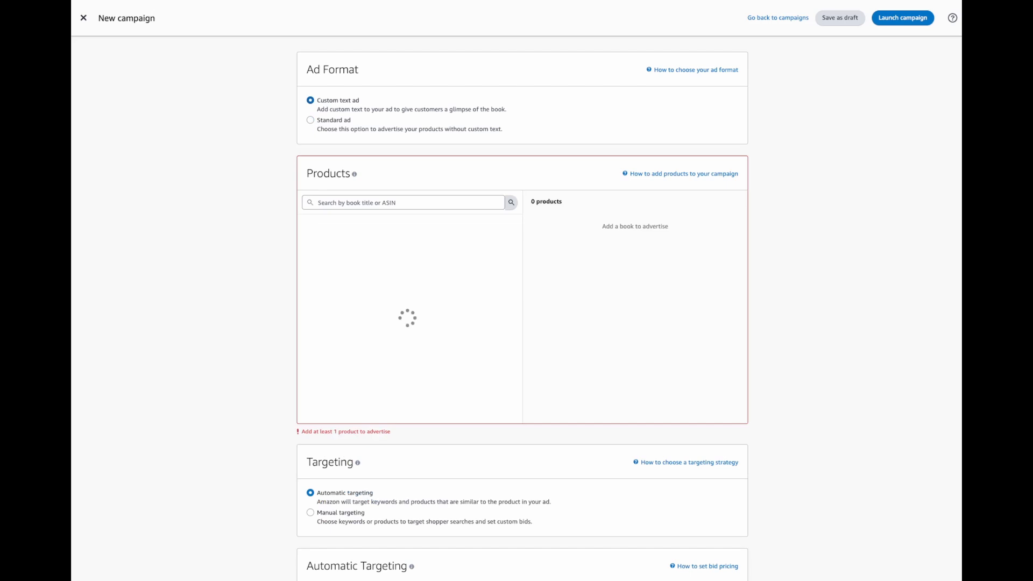
click(311, 120)
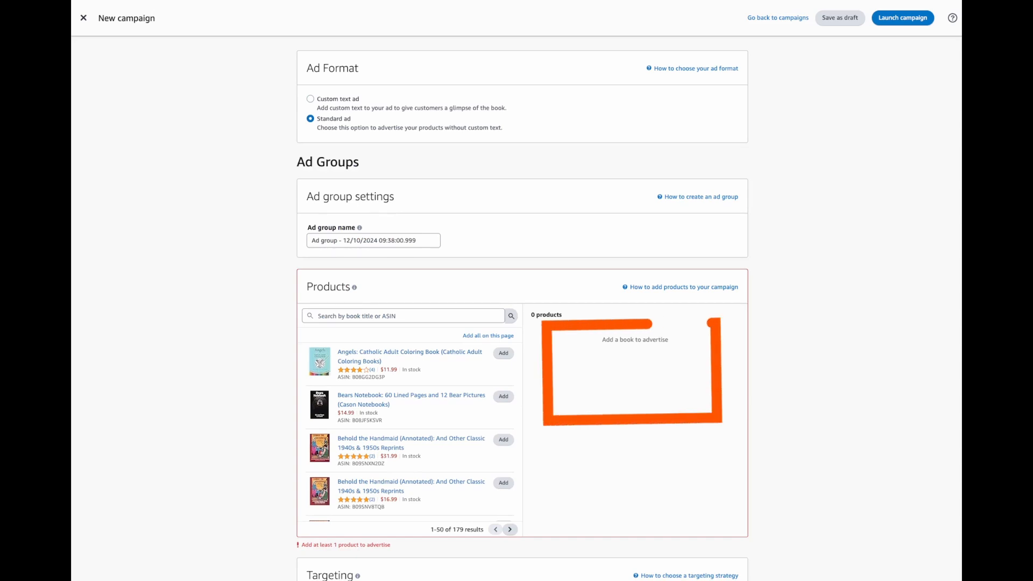
Add the book Angels: Catholic Adult Coloring Book to the campaign's advertised products.
scroll(411, 443, down, 1)
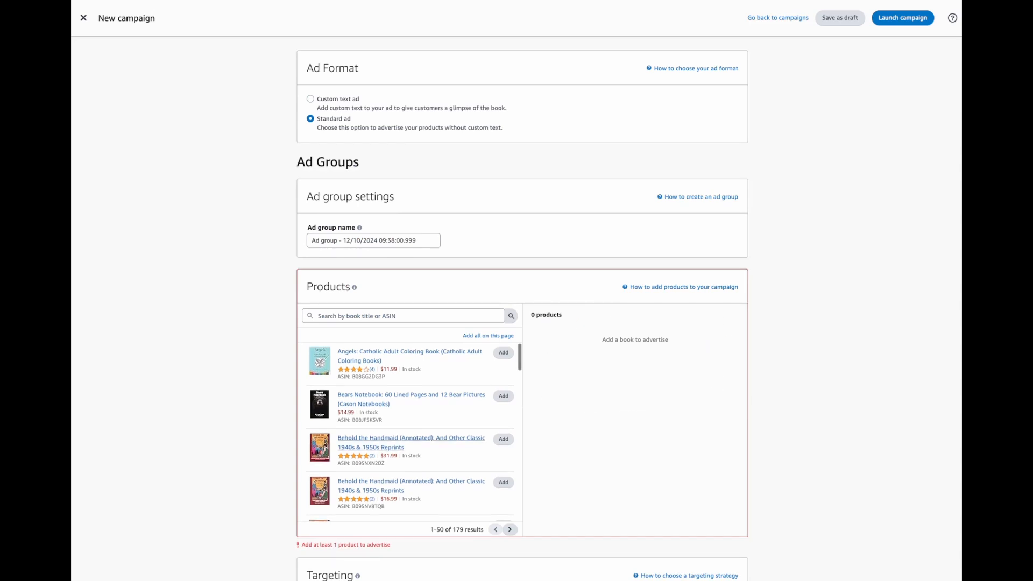
scroll(522, 306, down, 4)
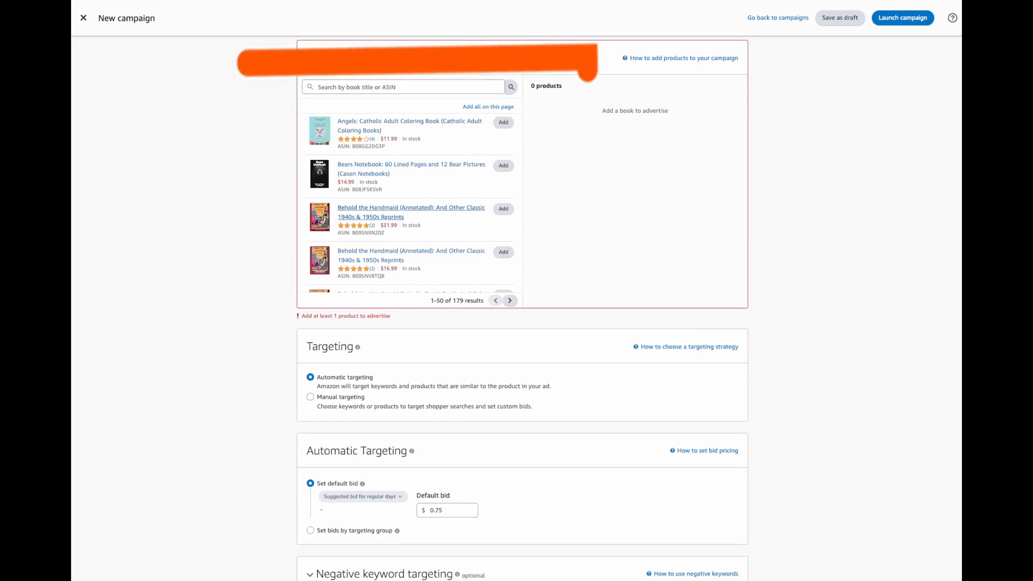
scroll(412, 205, down, 3)
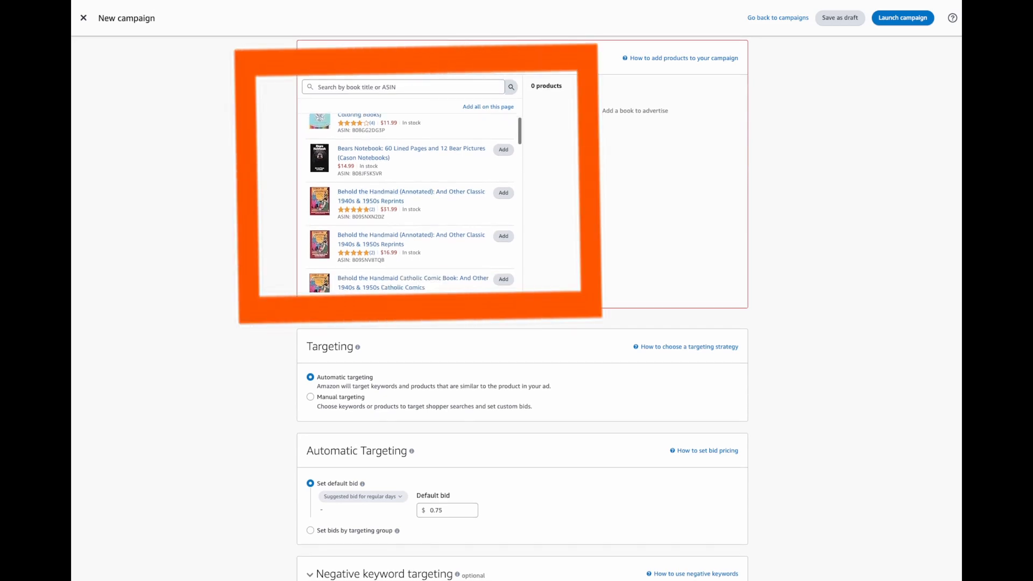
scroll(412, 204, down, 8)
scroll(412, 205, up, 10)
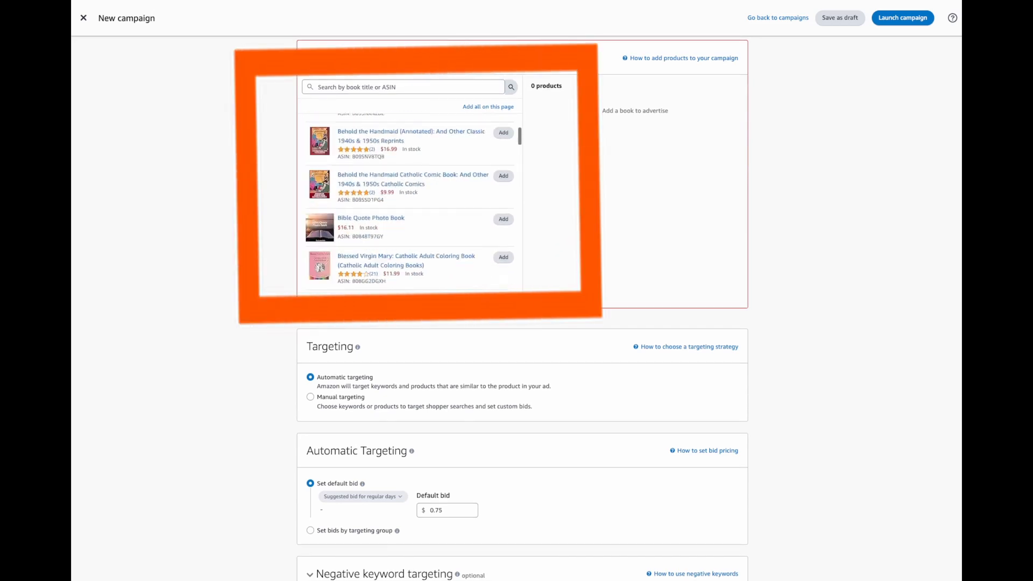
click(503, 124)
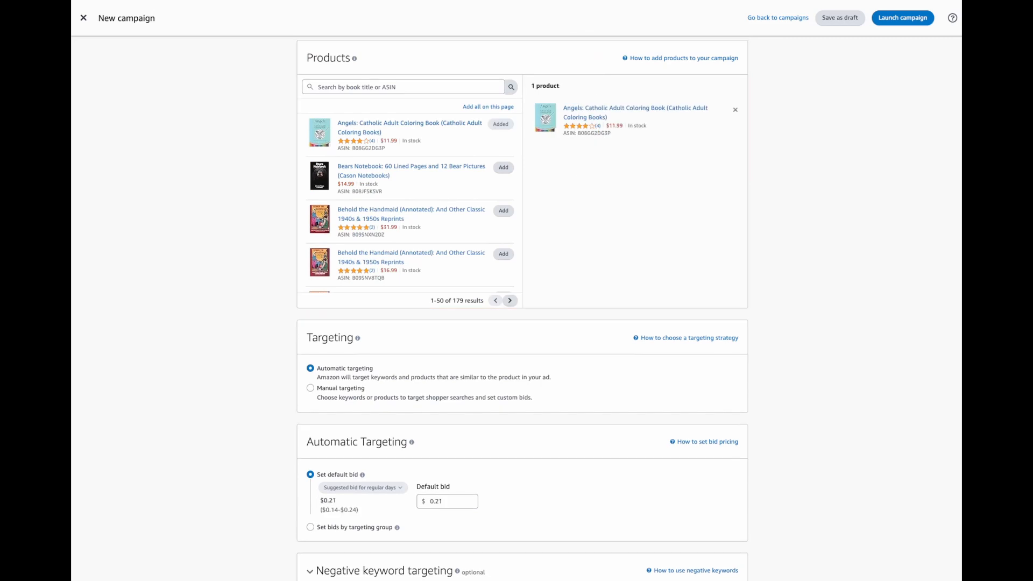
Set the default bid for automatic targeting to $0.05.
scroll(522, 308, up, 1)
scroll(522, 308, up, 1)
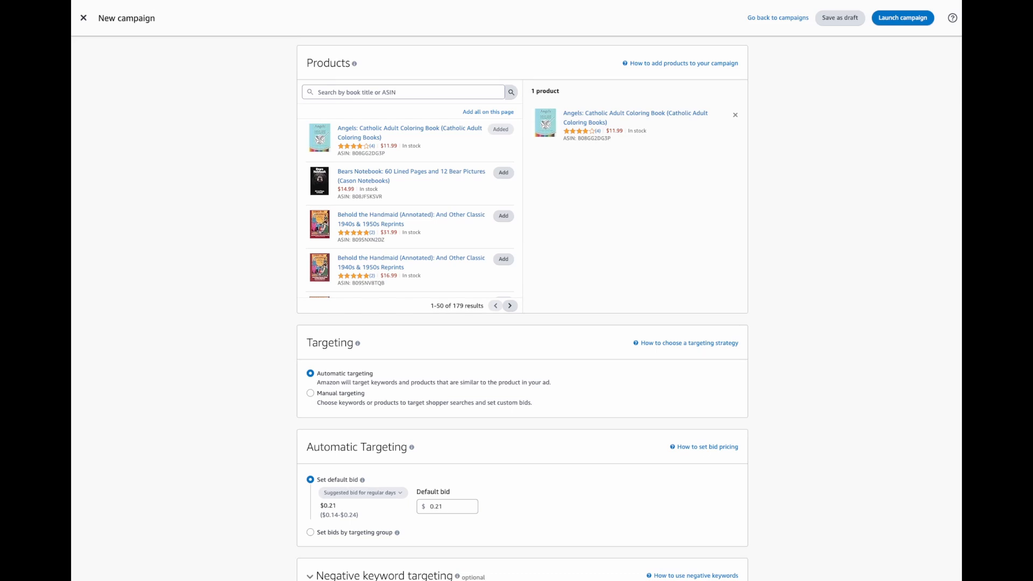
scroll(522, 308, down, 3)
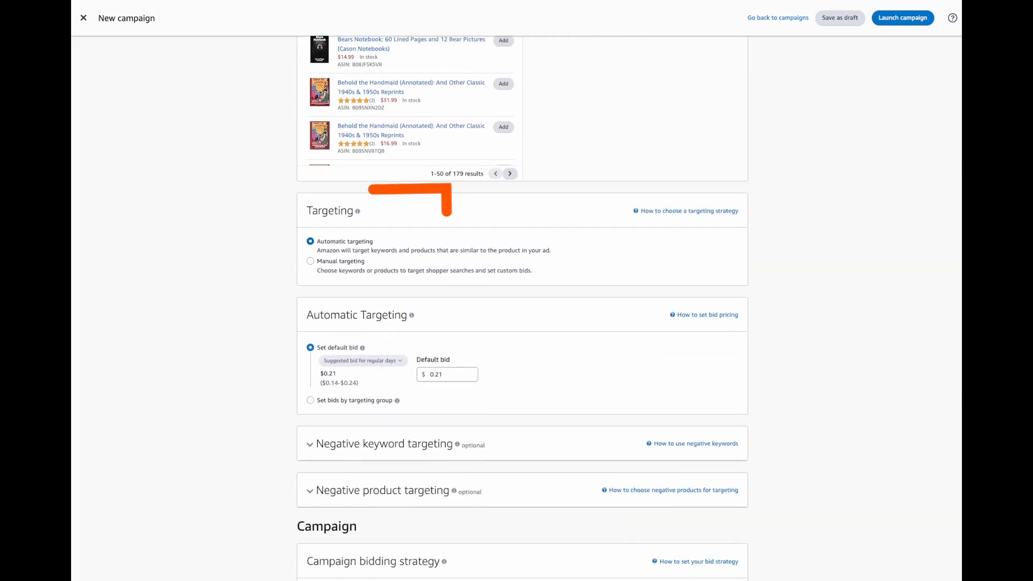
scroll(522, 309, down, 2)
scroll(522, 308, down, 4)
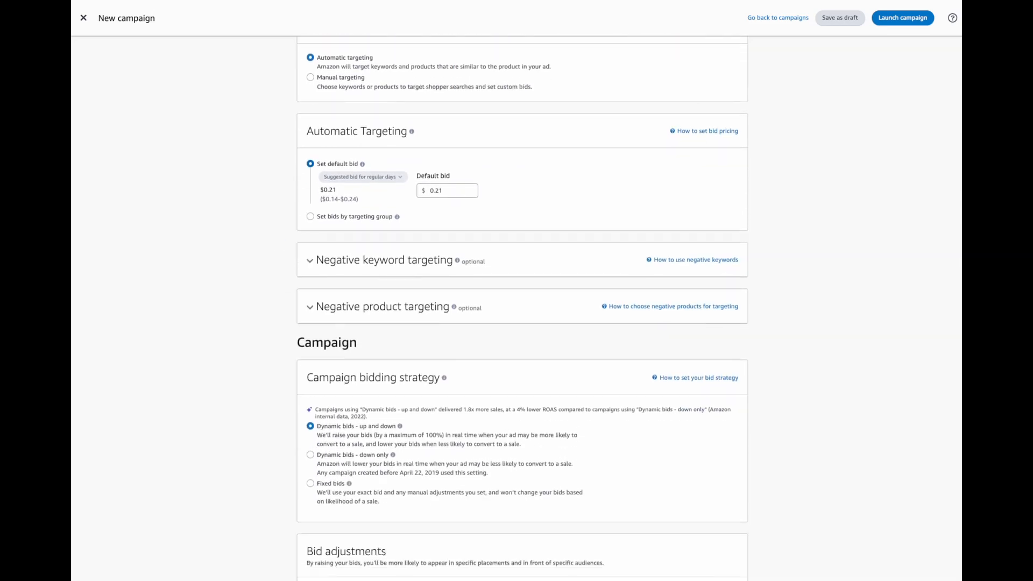
click(447, 190)
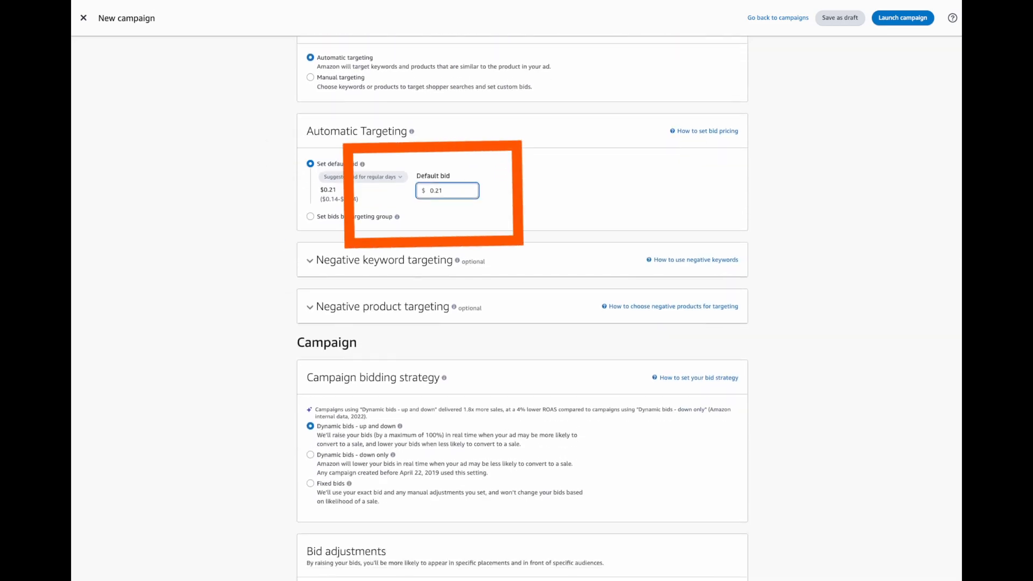
key(BackSpace)
key(BackSpace)
text(1)
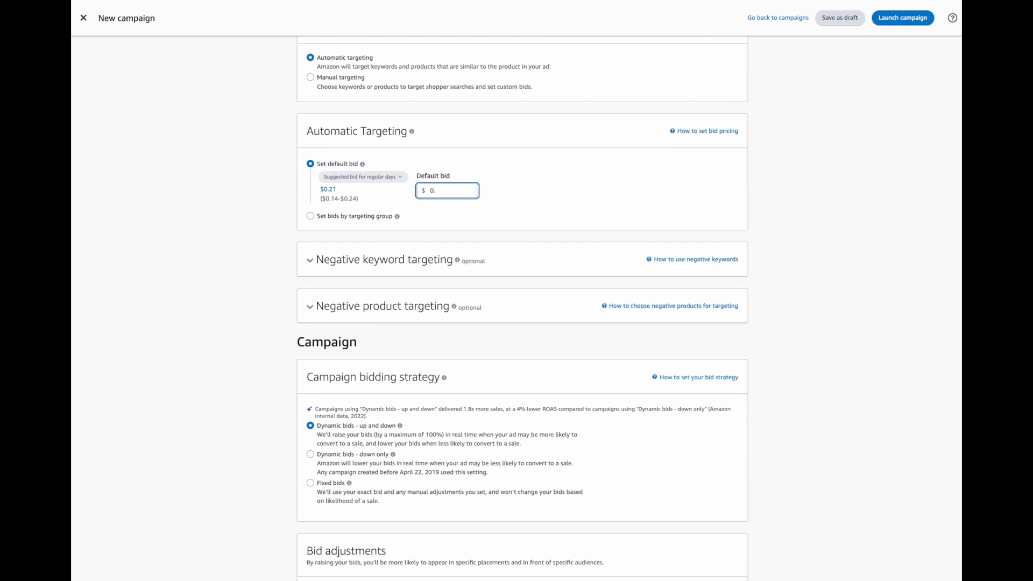
text(05)
Set the campaign's daily budget to $5.
scroll(522, 307, down, 3)
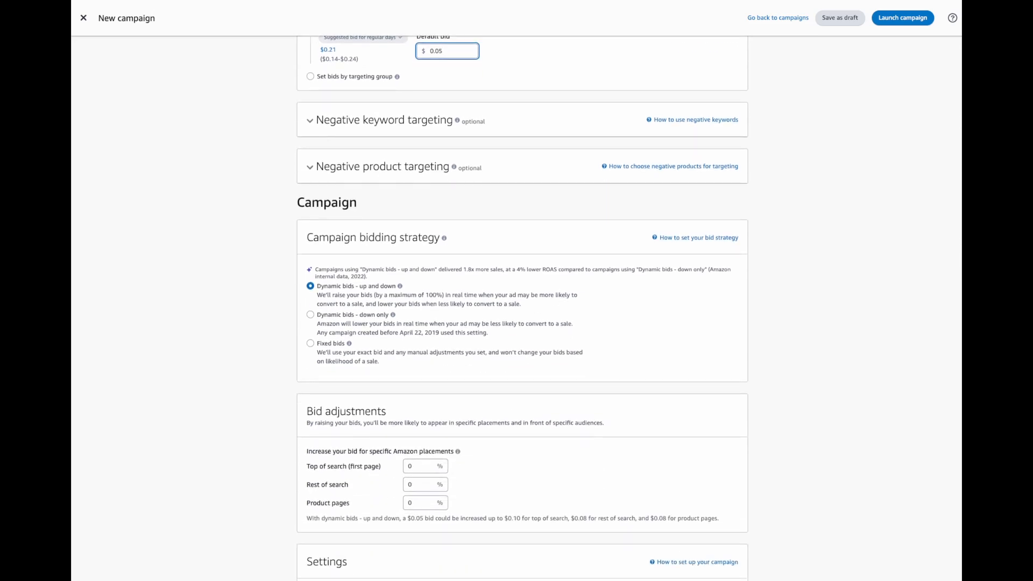
scroll(522, 307, down, 5)
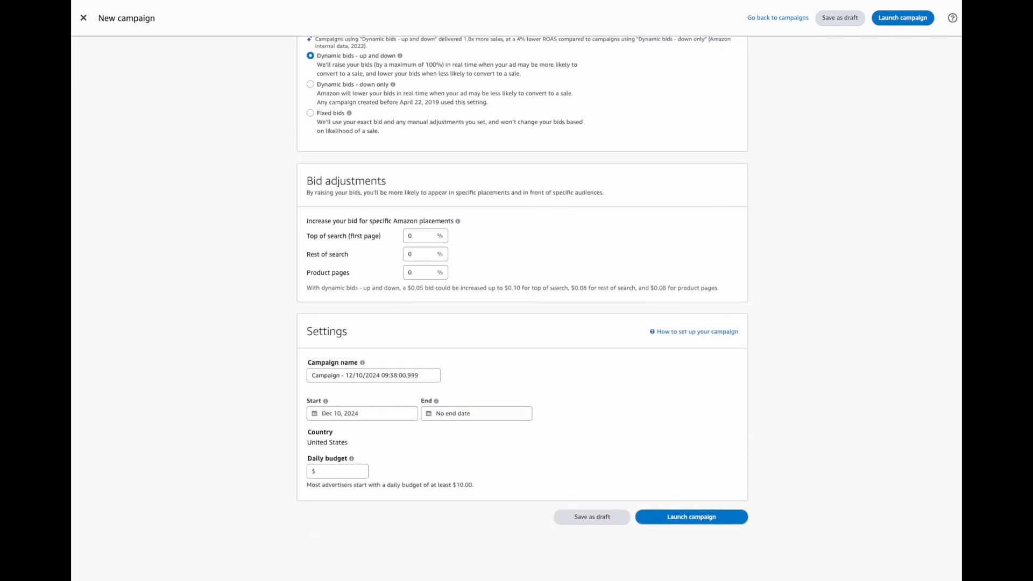
scroll(522, 307, down, 1)
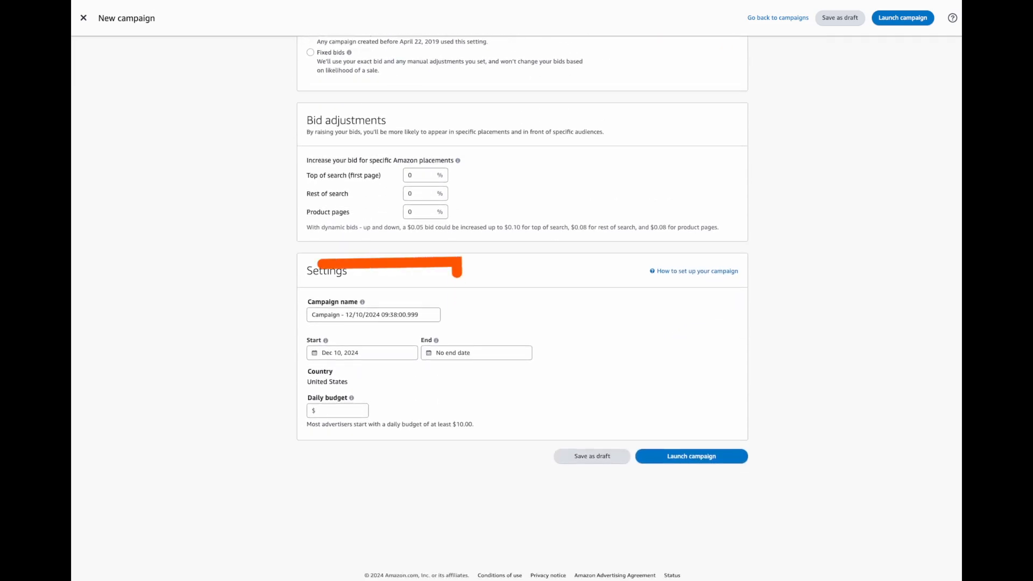
click(424, 315)
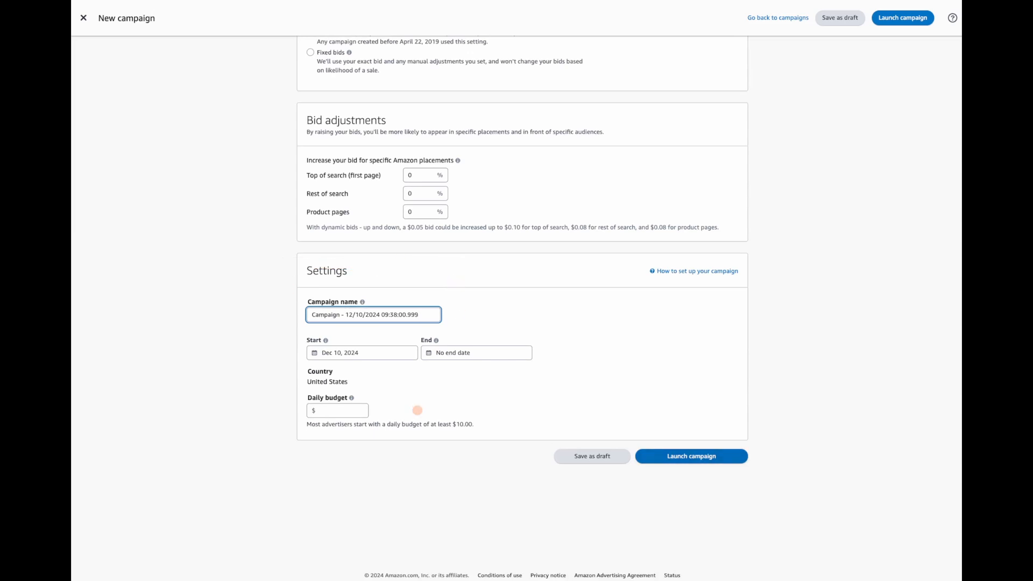
click(342, 411)
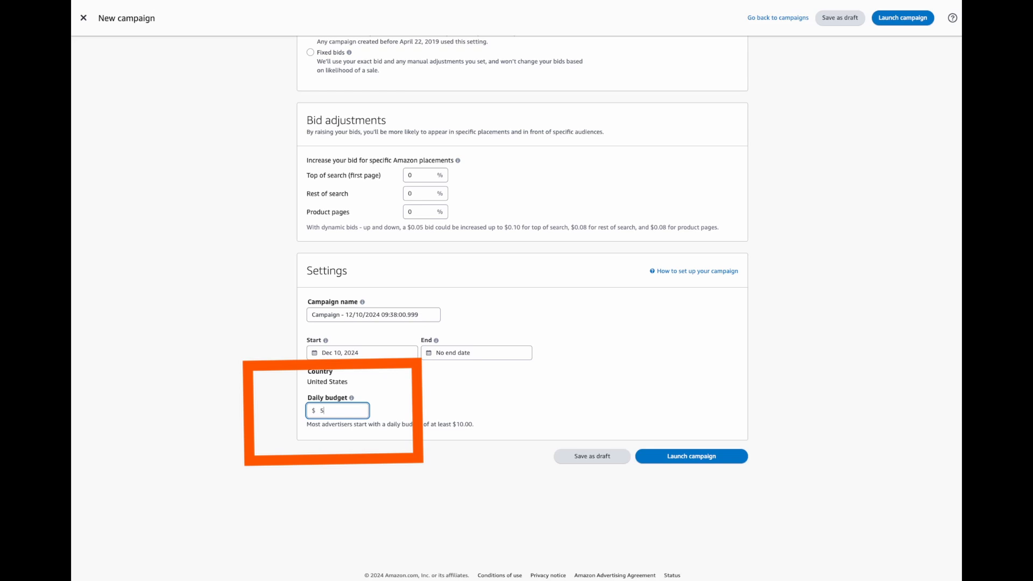
key(Tab)
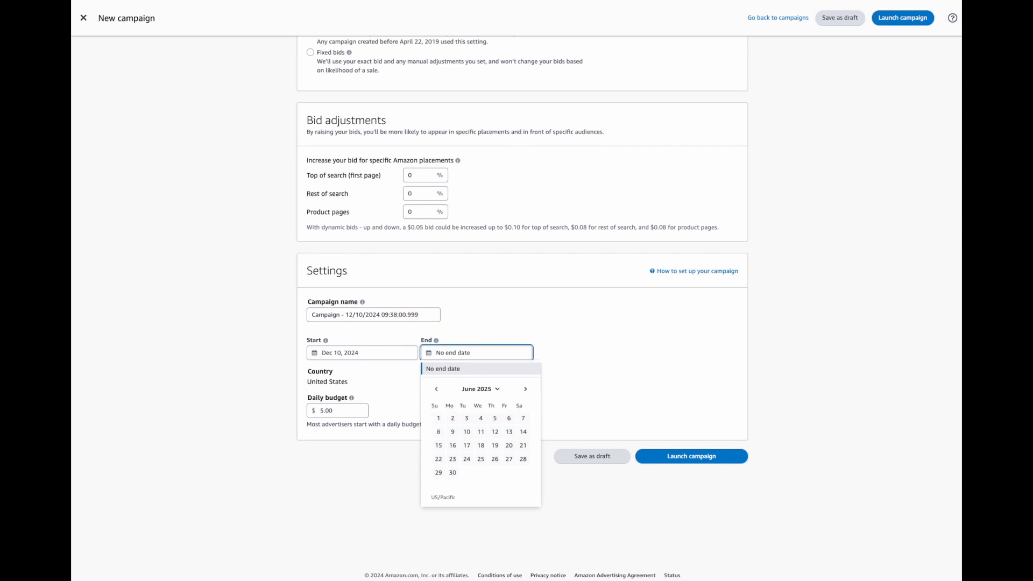
View the end date calendar in the campaign settings and close it without picking a date.
key(Escape)
click(477, 353)
key(Escape)
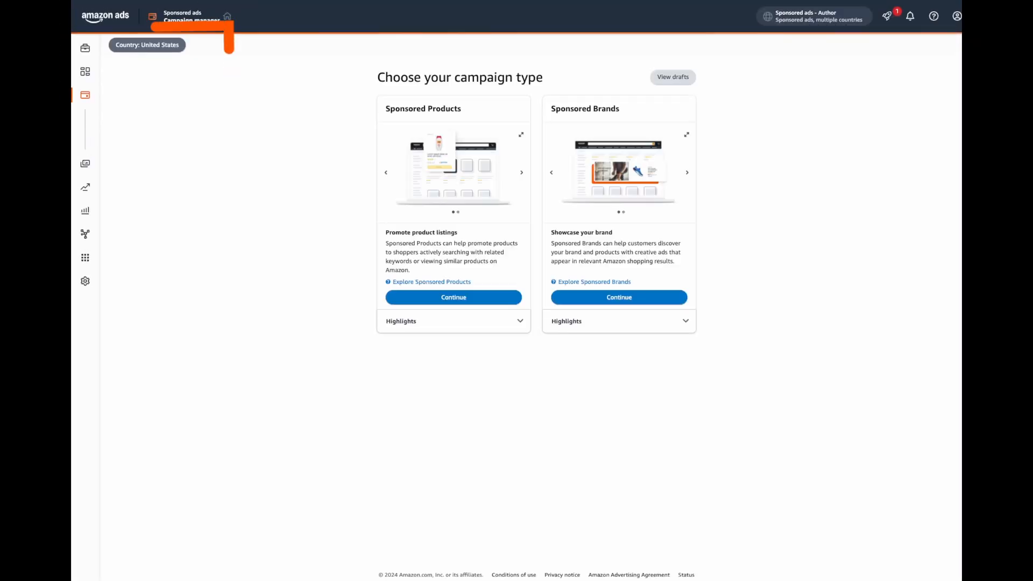
Go to the accounts overview and choose the listed manager account.
mouse_move(85, 72)
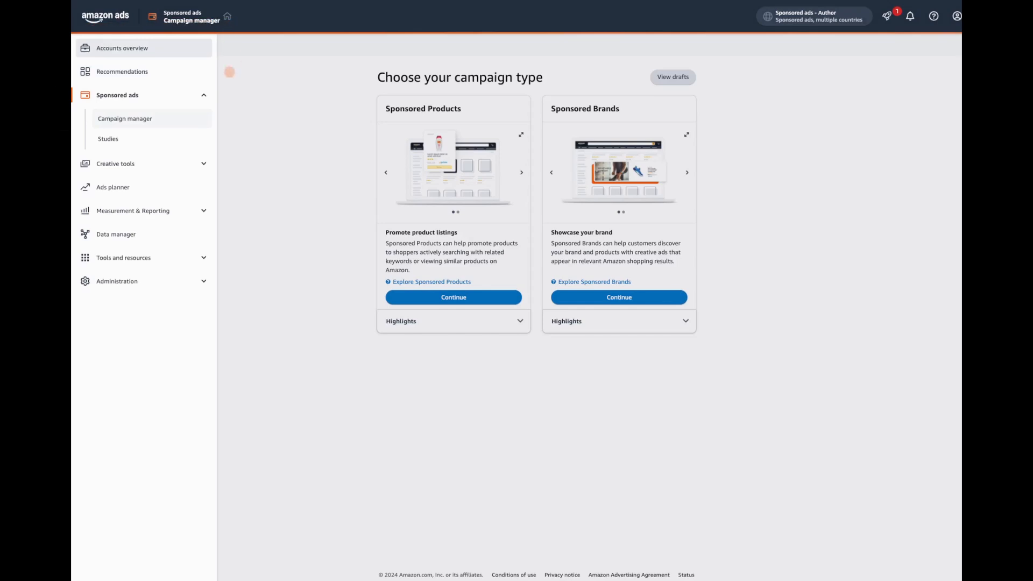
click(123, 48)
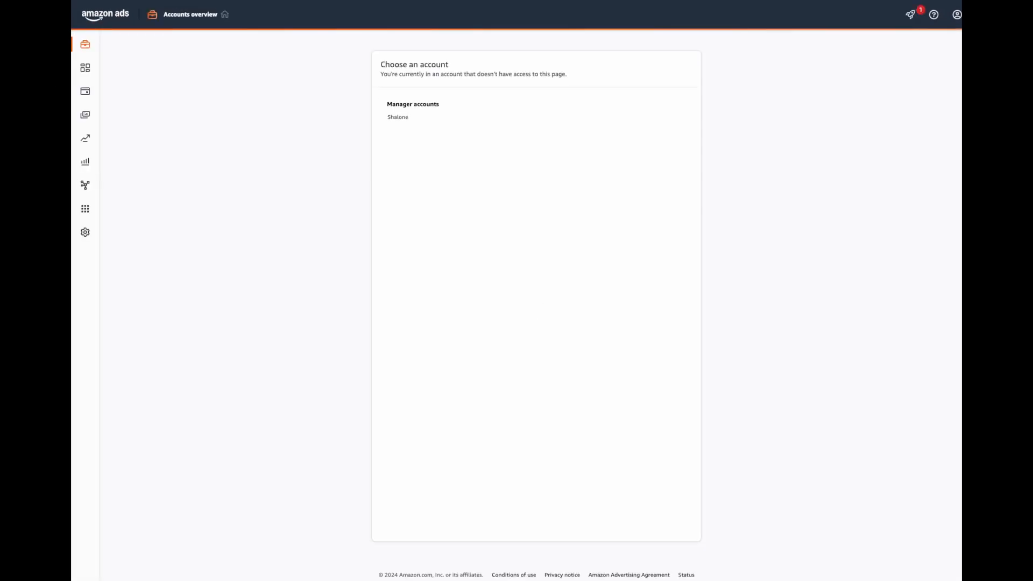
click(399, 117)
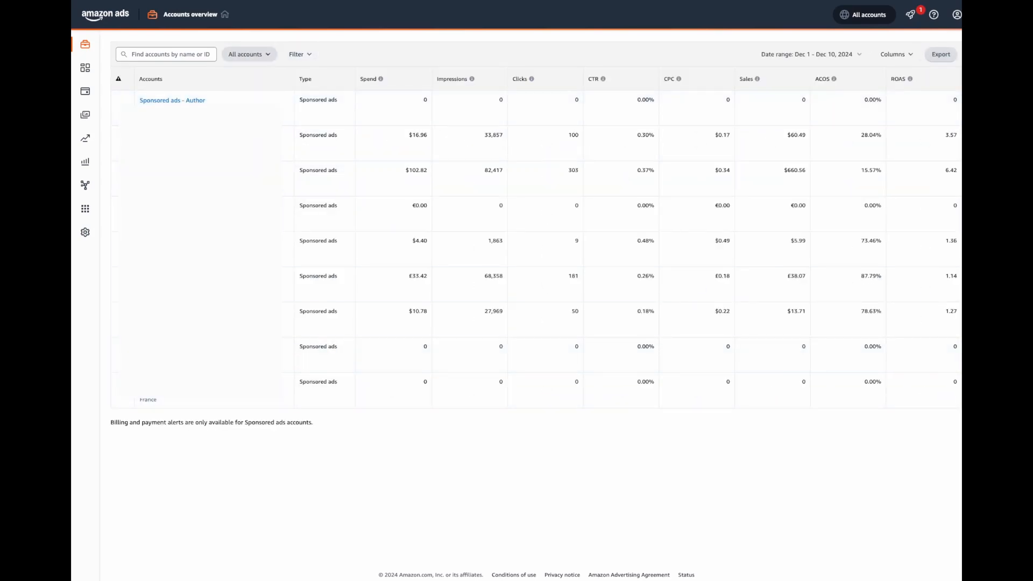
Filter the accounts overview to the manager account and open the second Sponsored ads account in the list.
click(250, 54)
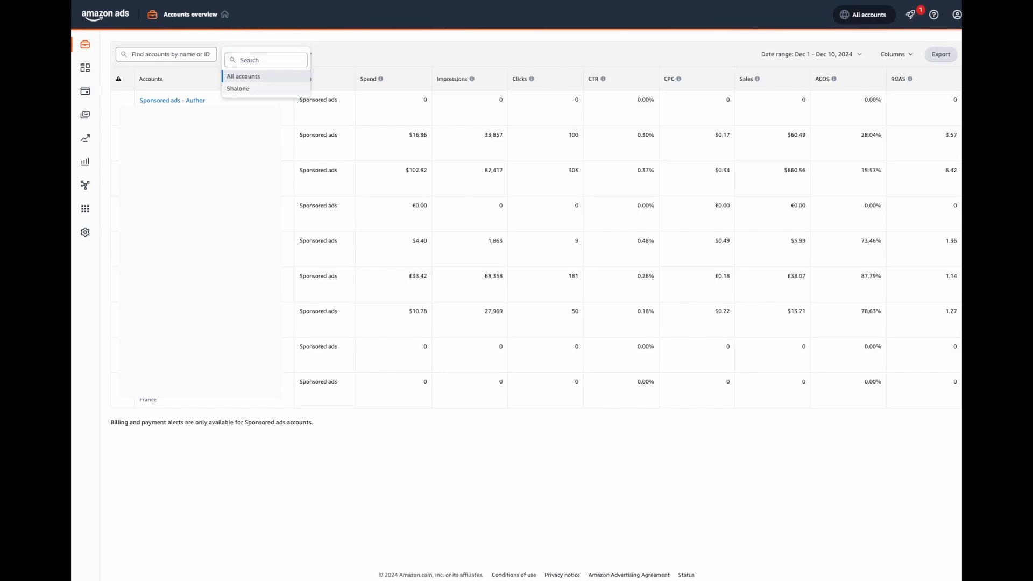
click(238, 88)
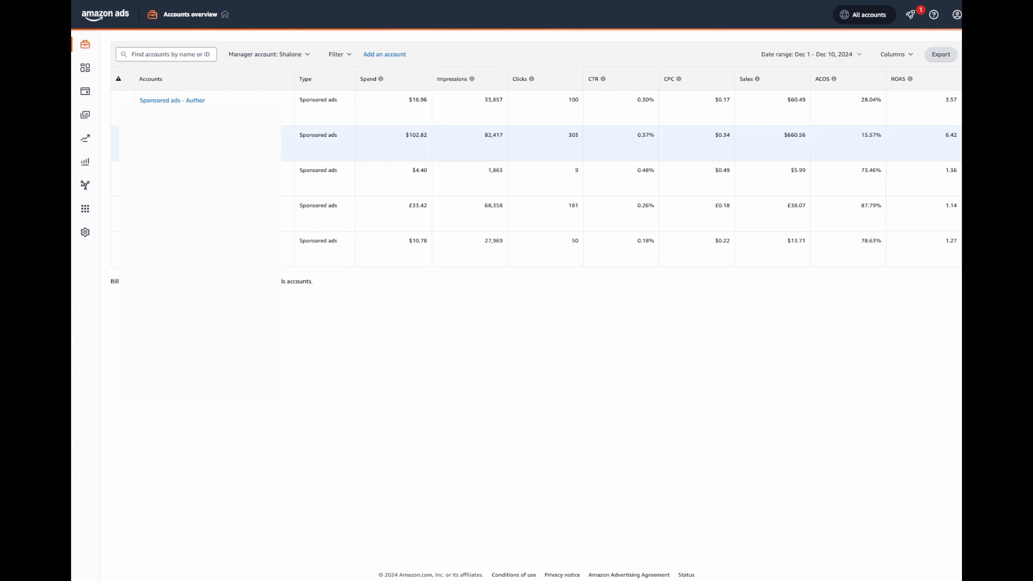
click(168, 136)
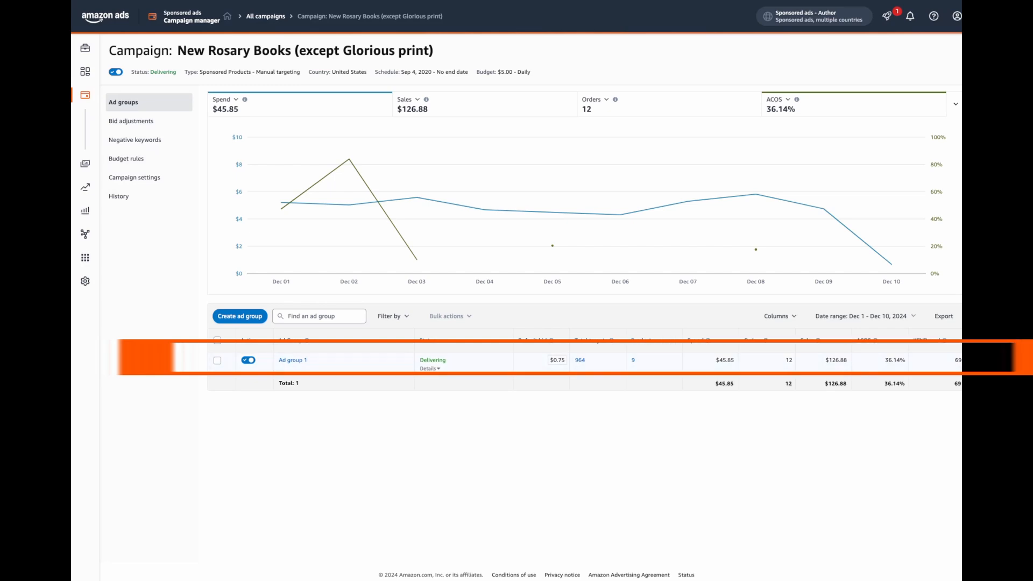
Open Ad group 1 of the New Rosary Books campaign and plot Sales and ACOS on its performance chart.
click(293, 361)
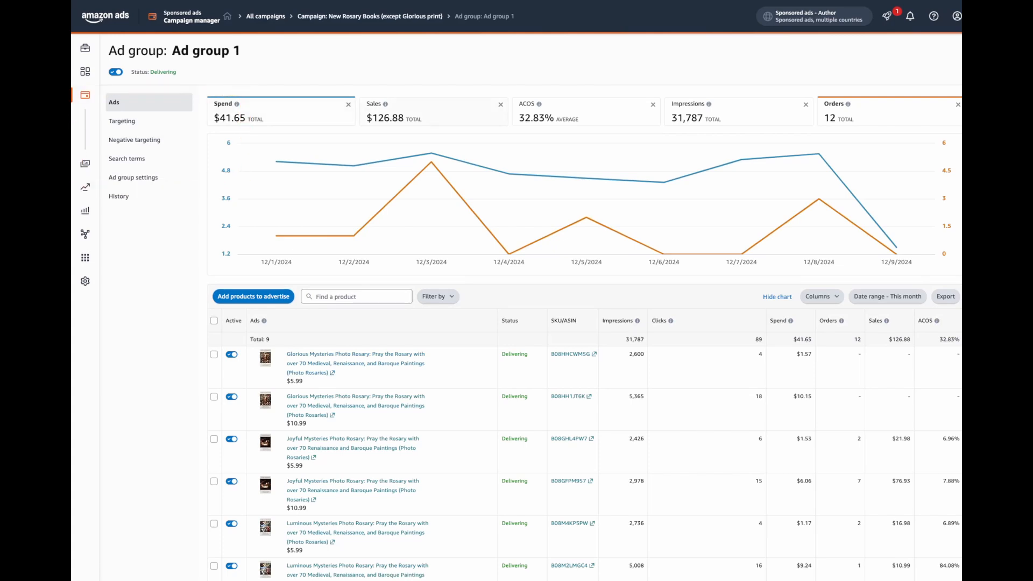
double_click(430, 114)
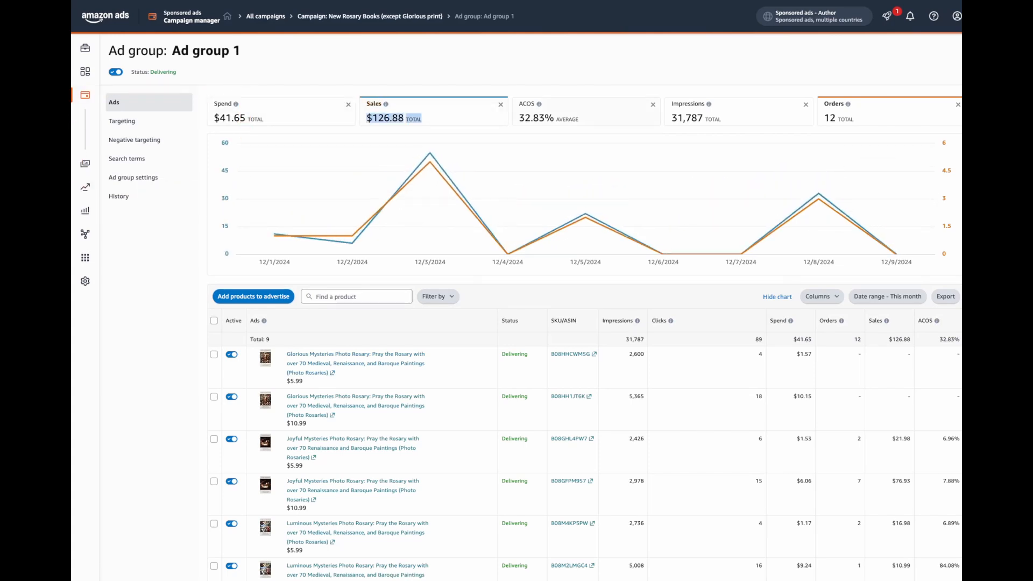
click(586, 114)
double_click(533, 118)
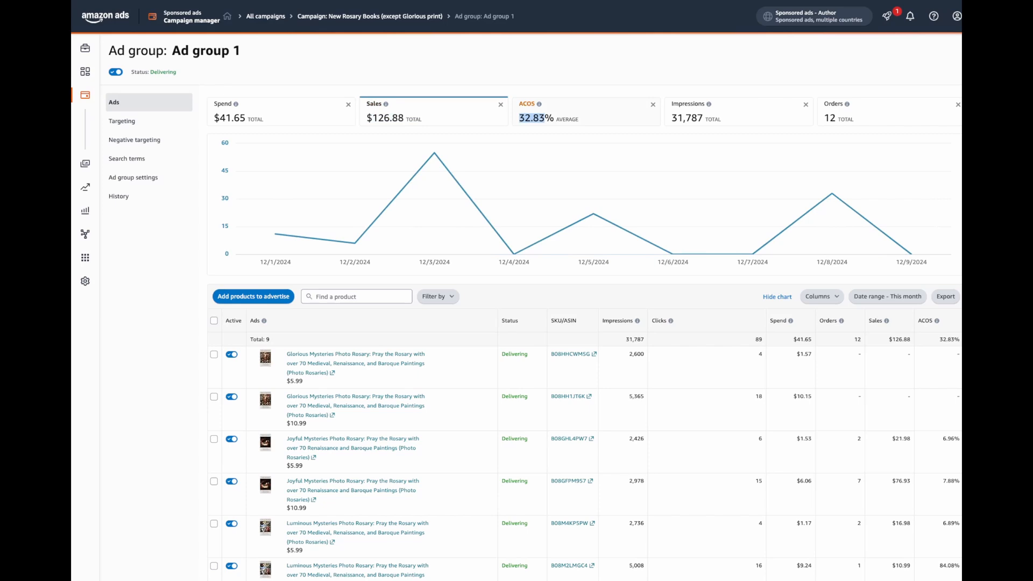
click(559, 115)
click(559, 115)
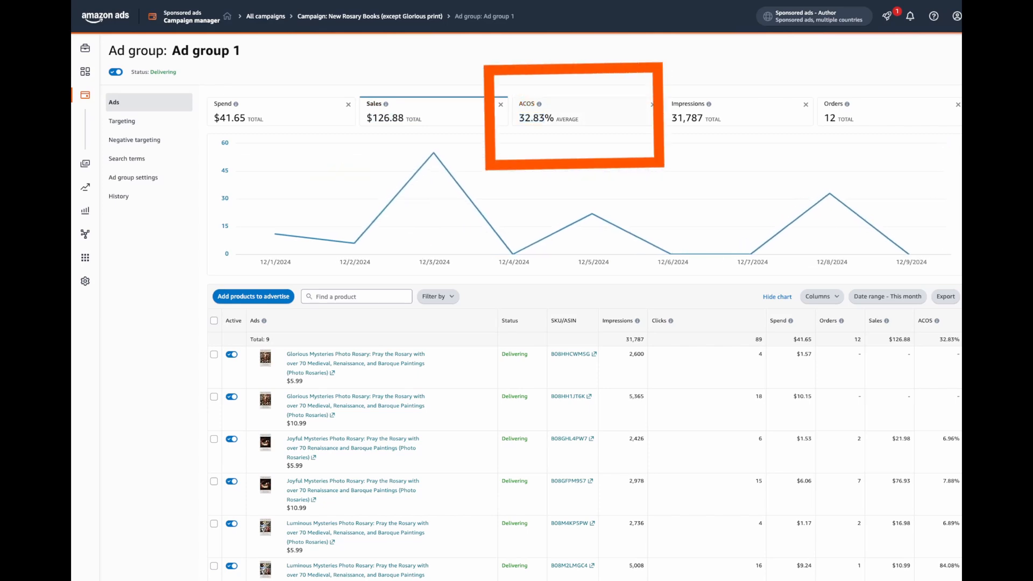
click(559, 115)
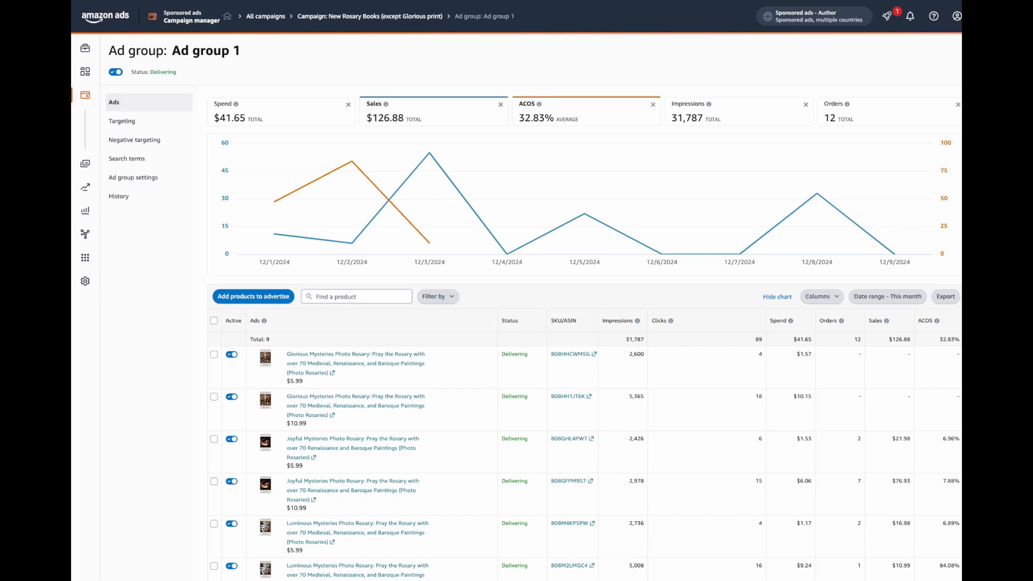
Go to the ad group's keyword targeting and sort the keywords by ACOS from highest to lowest.
click(123, 121)
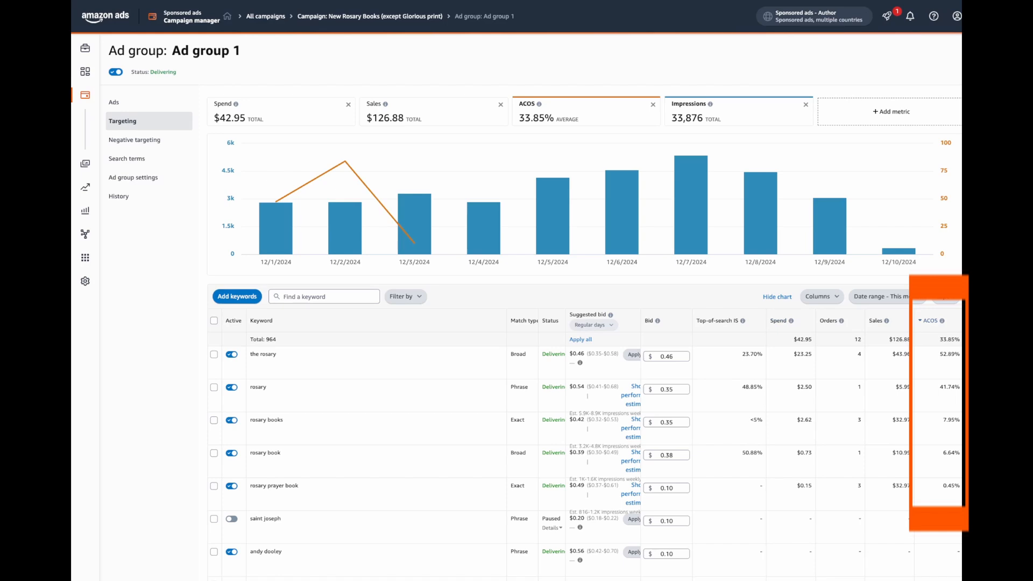
click(930, 321)
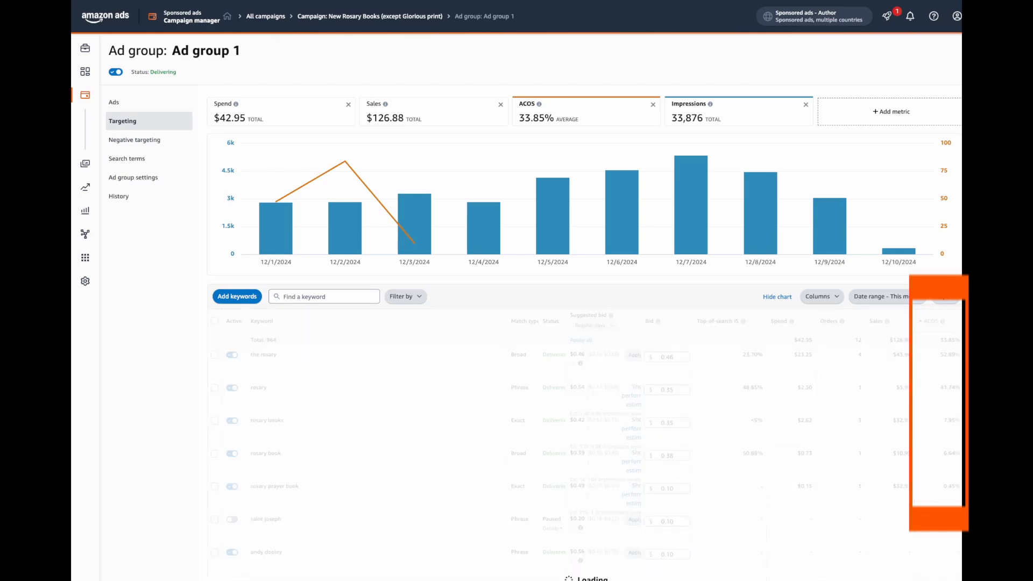
click(931, 320)
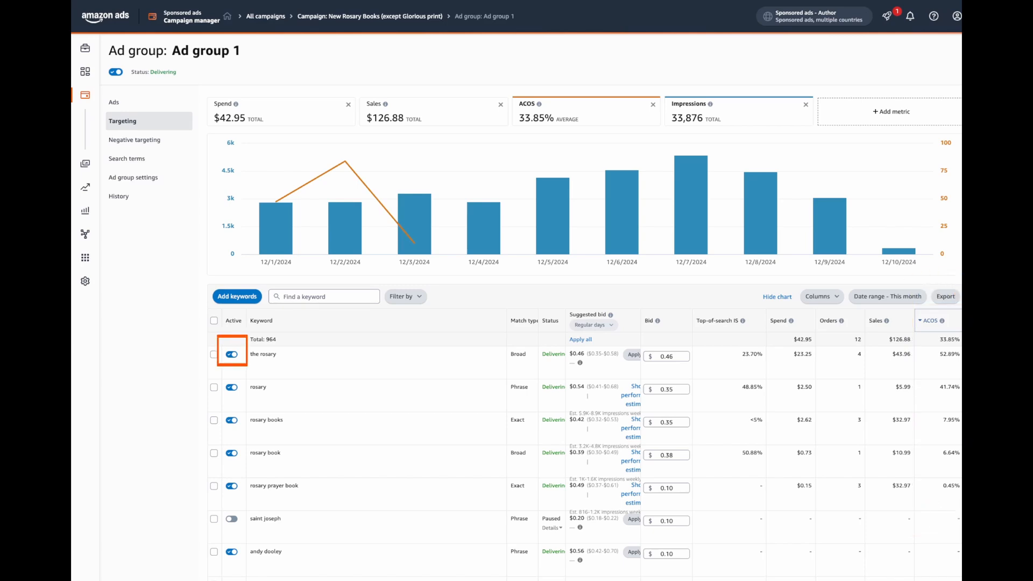
Sort the keywords by spend from highest to lowest and review the most expensive ones.
click(781, 321)
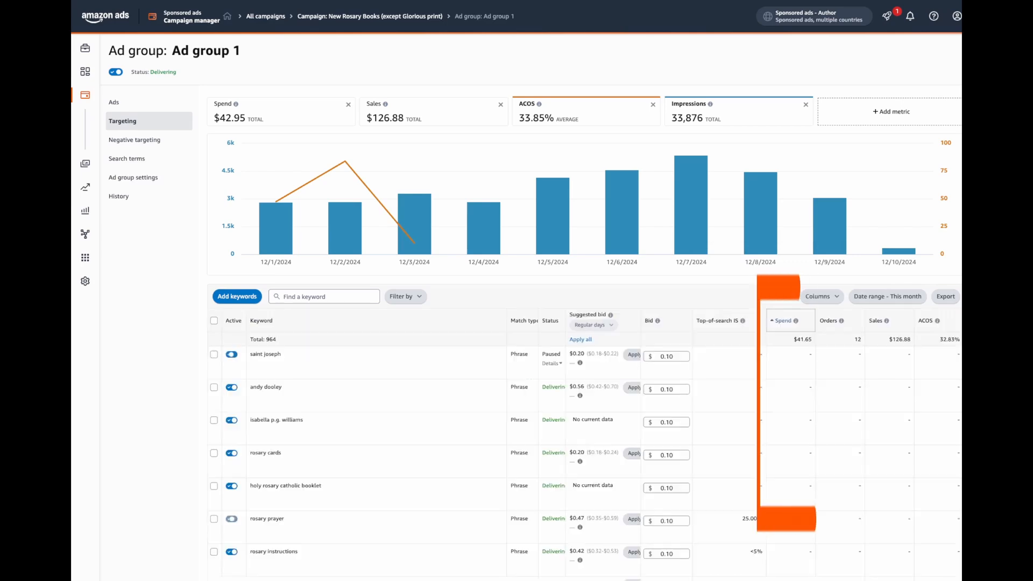
click(783, 321)
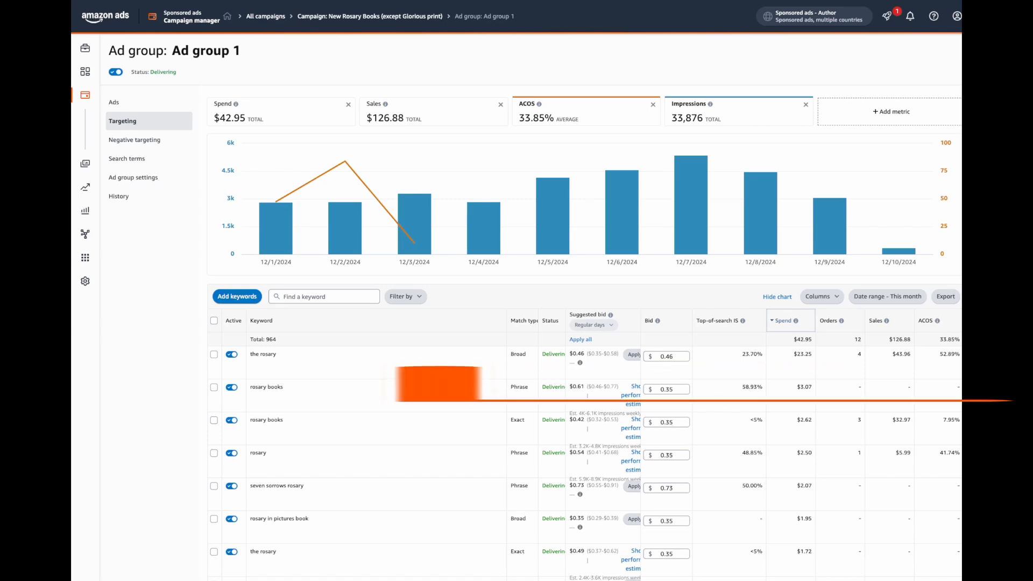
scroll(517, 323, down, 1)
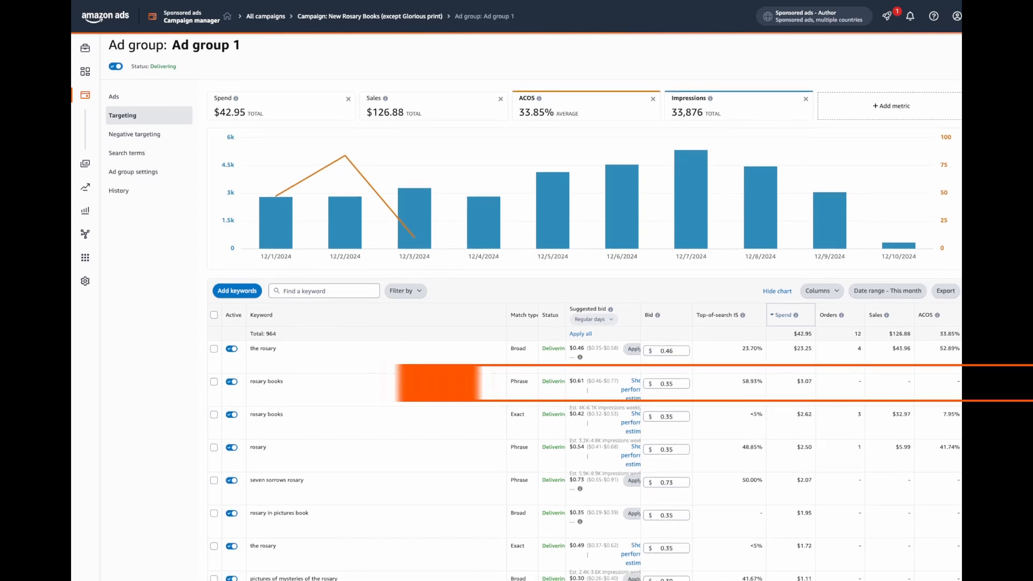
scroll(586, 457, down, 3)
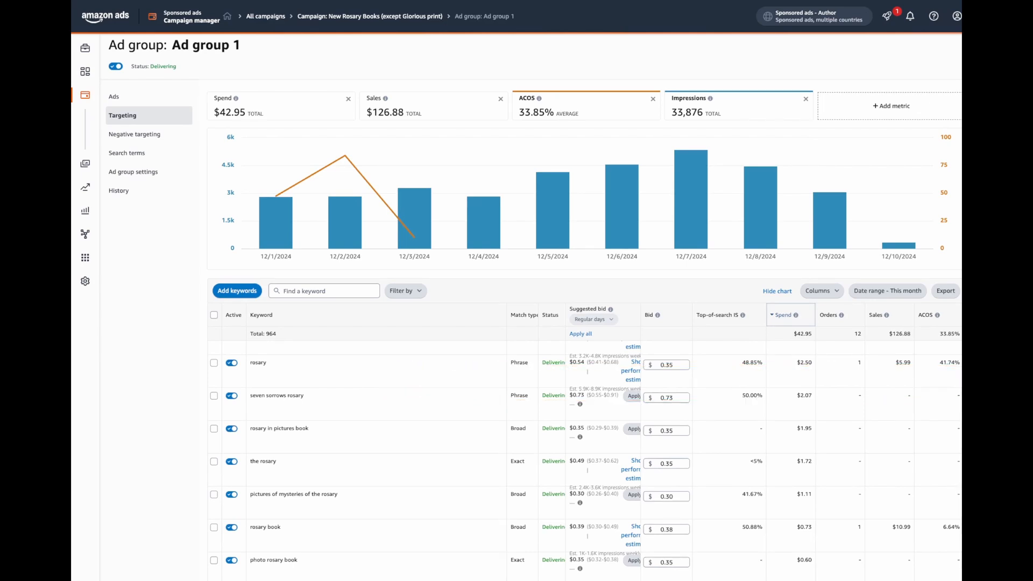
scroll(586, 458, up, 3)
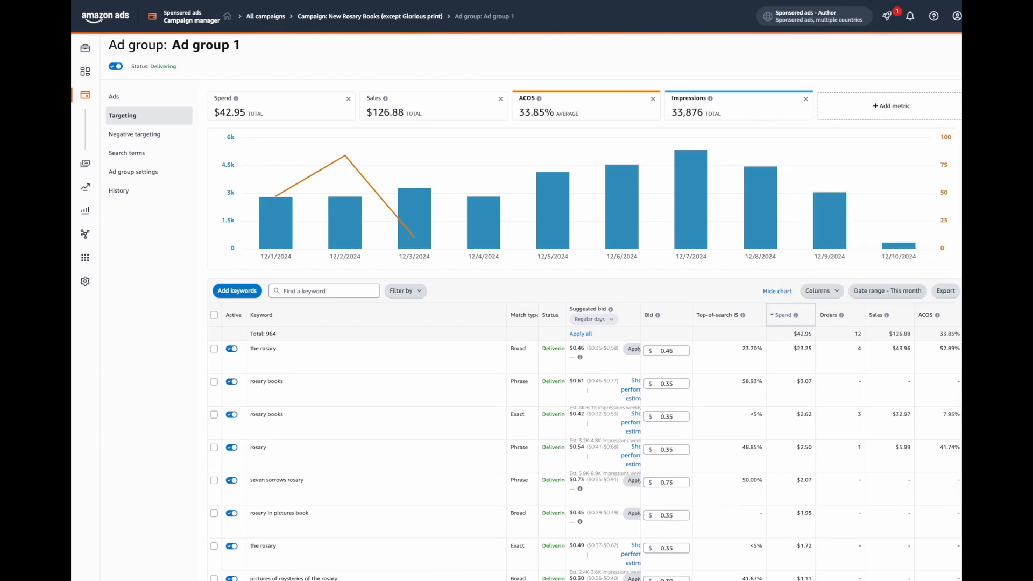
Set the keyword report's date range to Sep 12 – Dec 10, 2024.
click(888, 292)
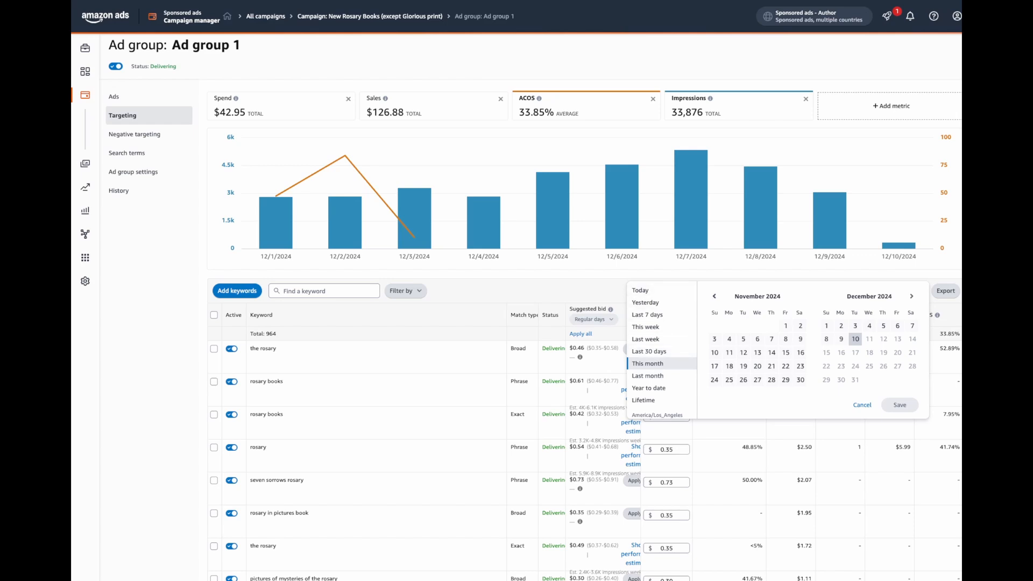
click(715, 296)
click(714, 296)
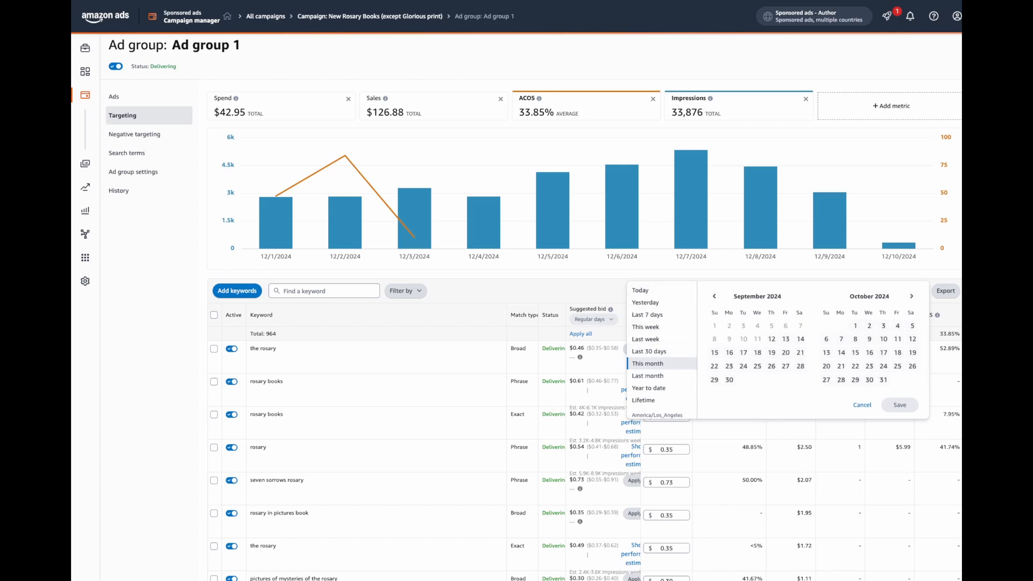
click(772, 339)
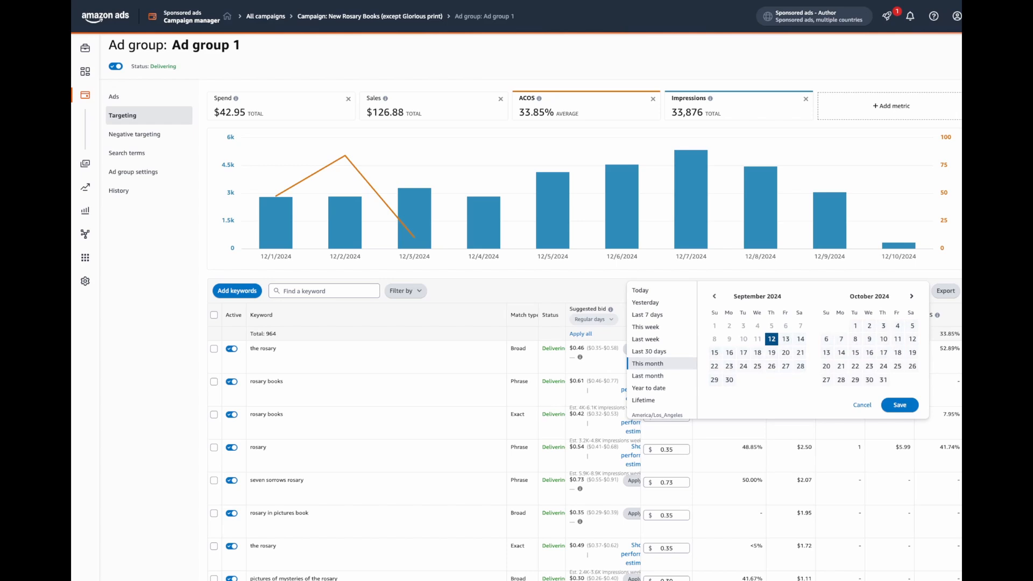
click(912, 296)
click(912, 296)
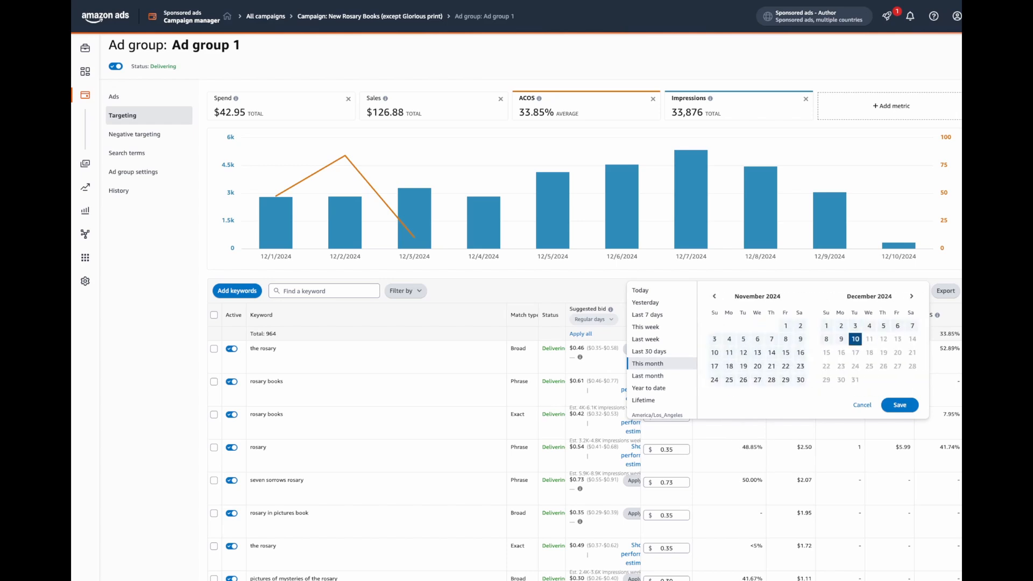
click(856, 339)
click(900, 404)
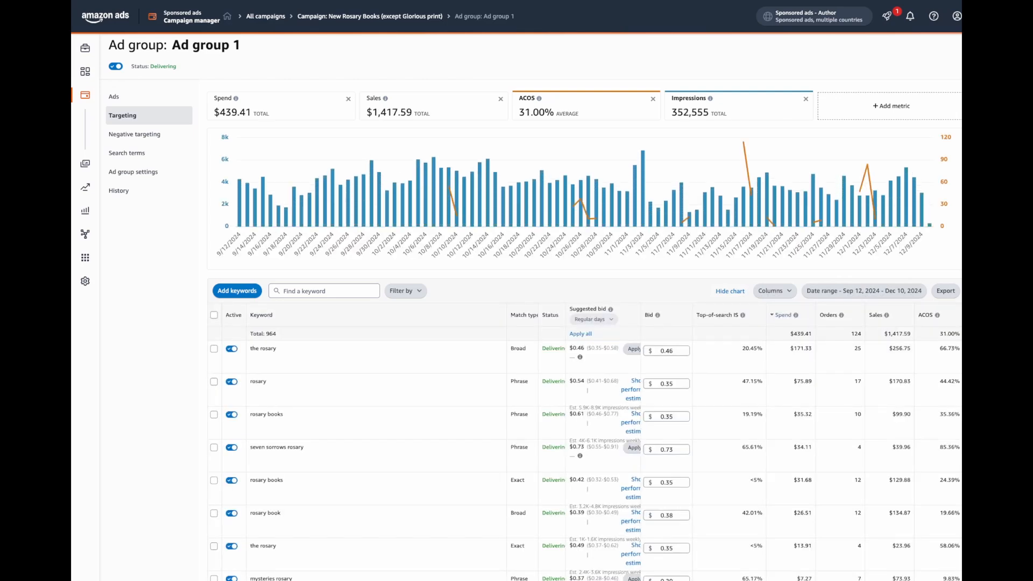
Review the keyword list, widen the Suggested bid column, and open the broad-match "the rosary" bid for editing, cancelling without a change.
scroll(586, 460, down, 1)
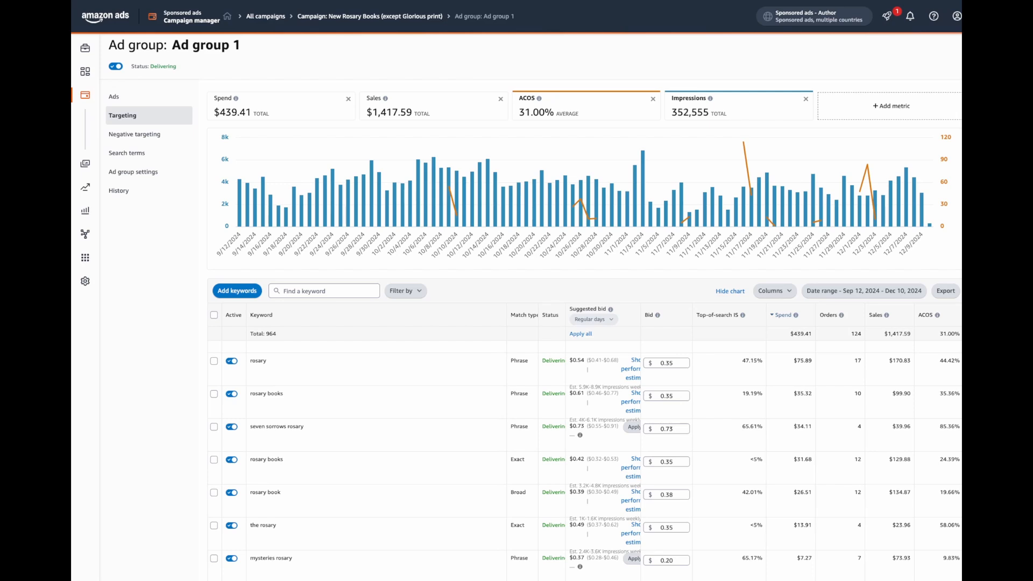
scroll(538, 457, down, 5)
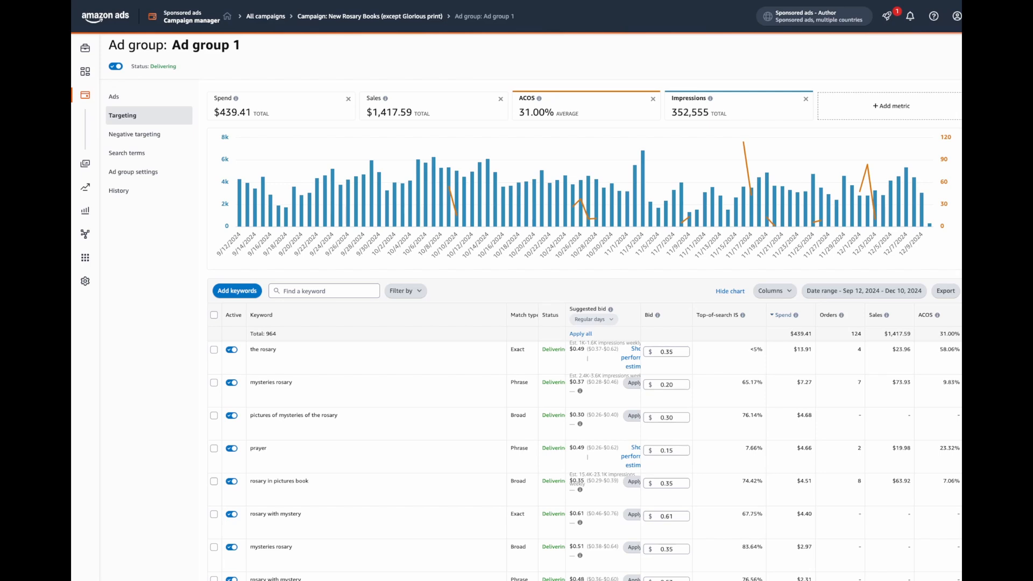
scroll(538, 323, down, 1)
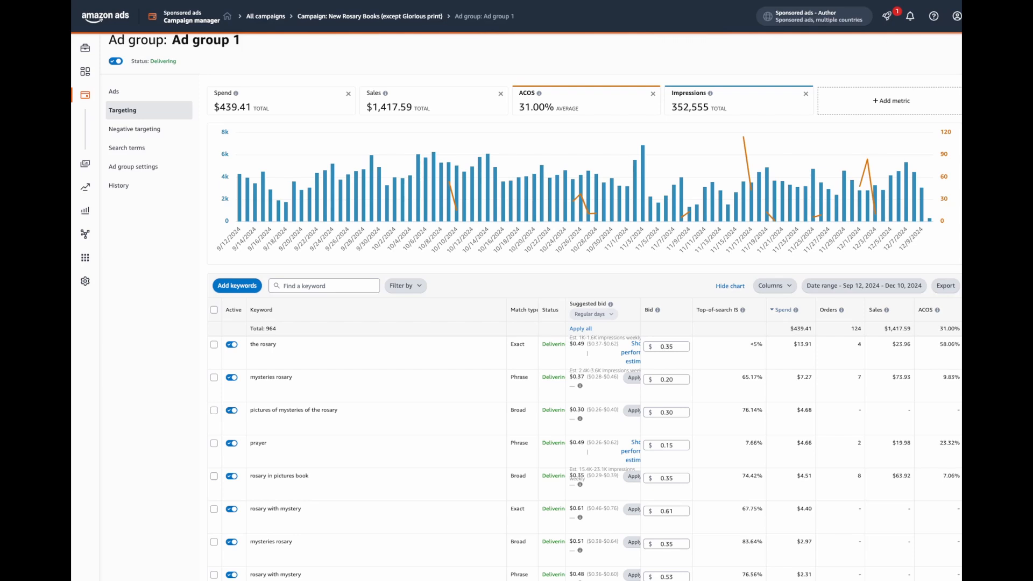
scroll(584, 457, up, 4)
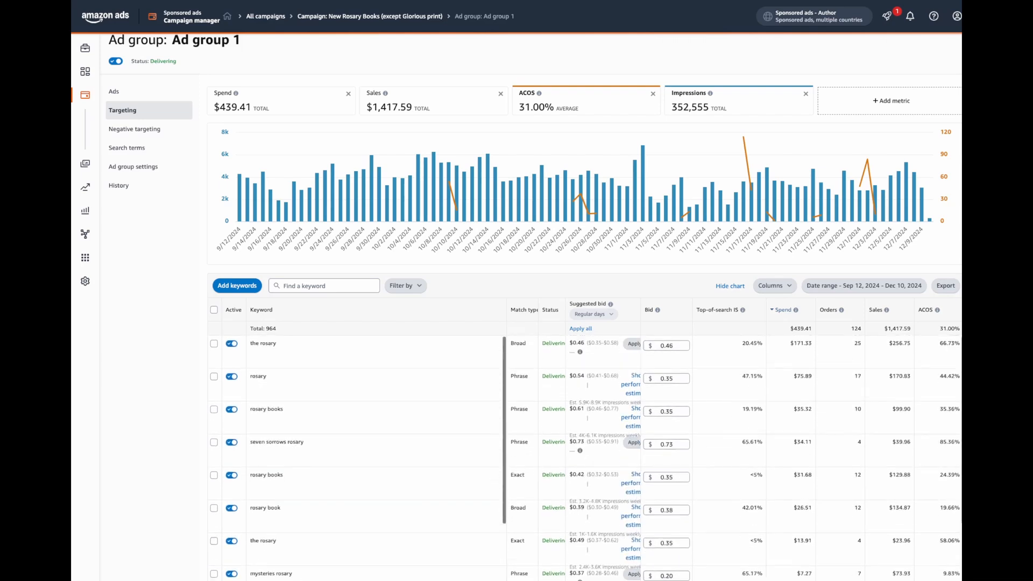
scroll(533, 307, up, 1)
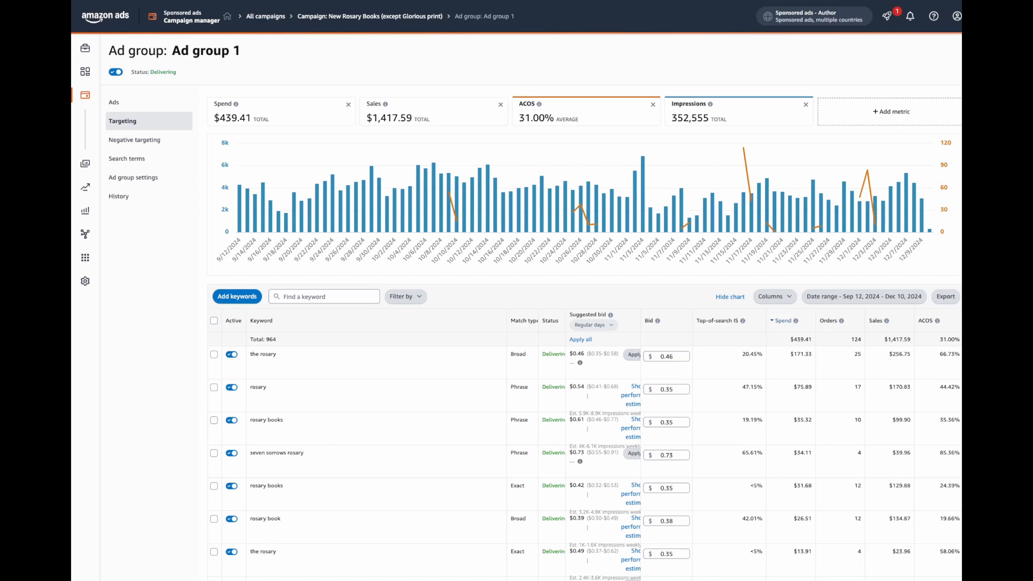
drag(640, 323, 748, 323)
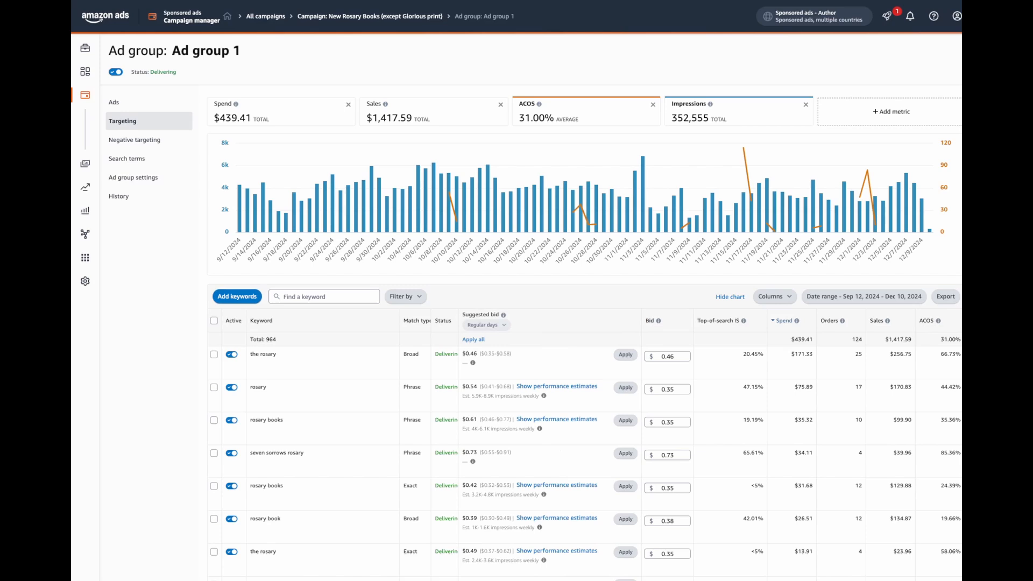
click(662, 357)
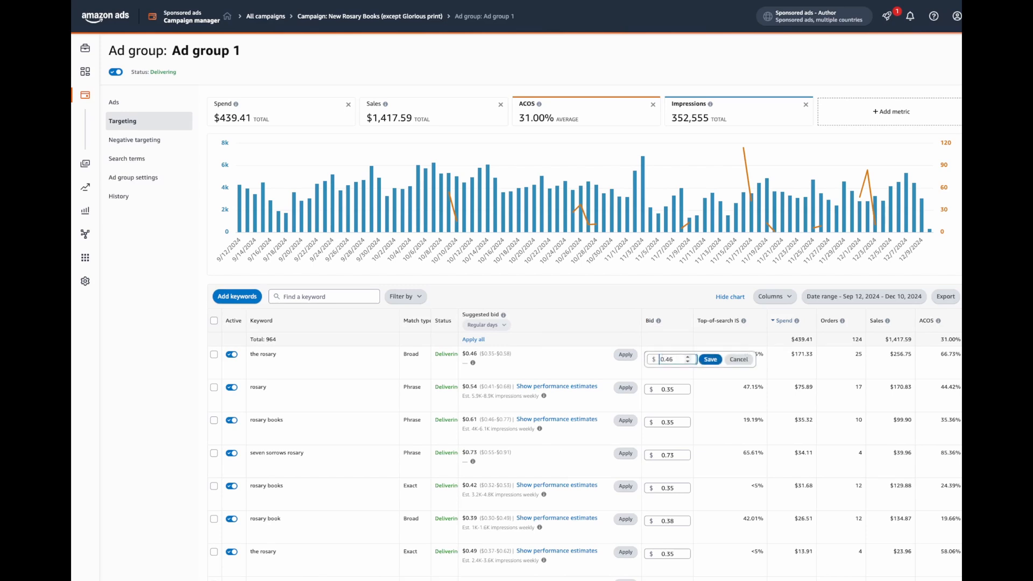
key(Escape)
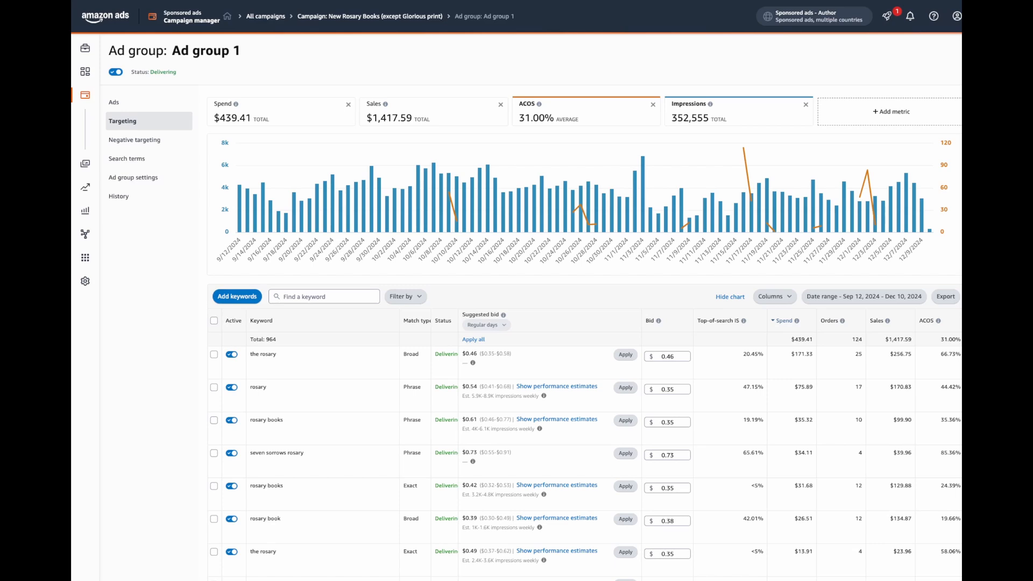
Review the bids of the highest-spend keywords and re-sort the list by ACOS from highest to lowest.
scroll(586, 463, down, 1)
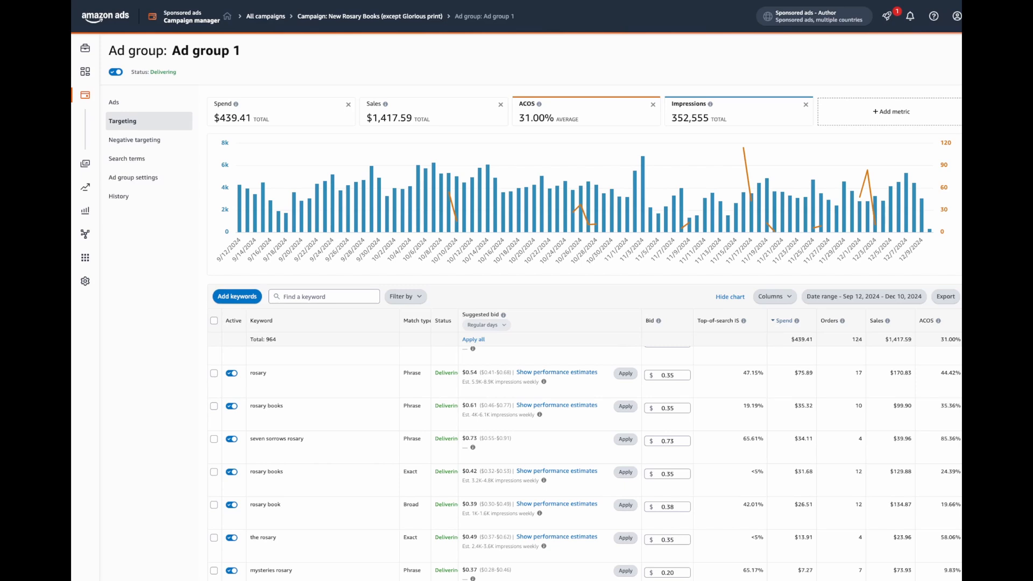
scroll(586, 464, up, 1)
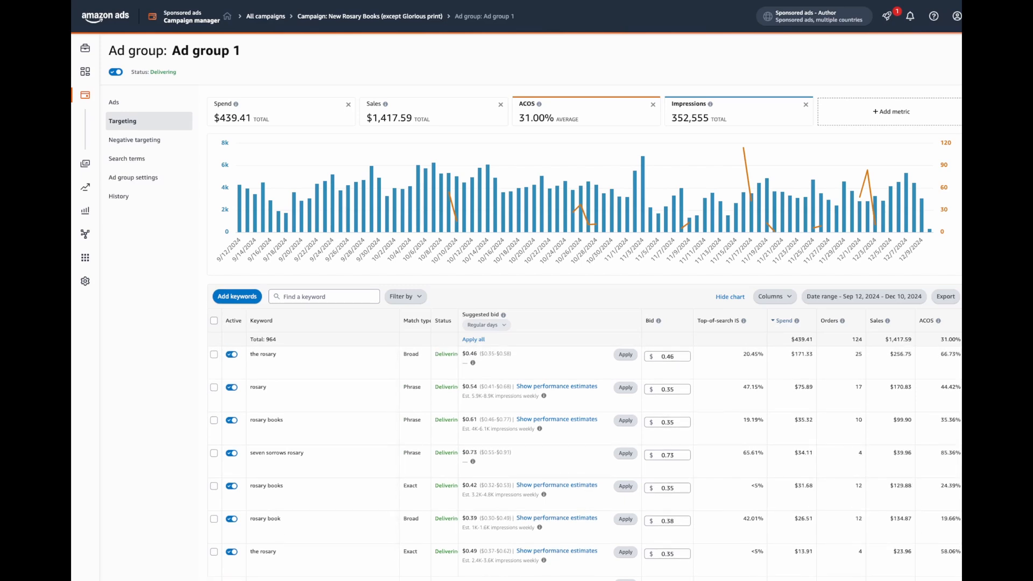
scroll(586, 464, down, 1)
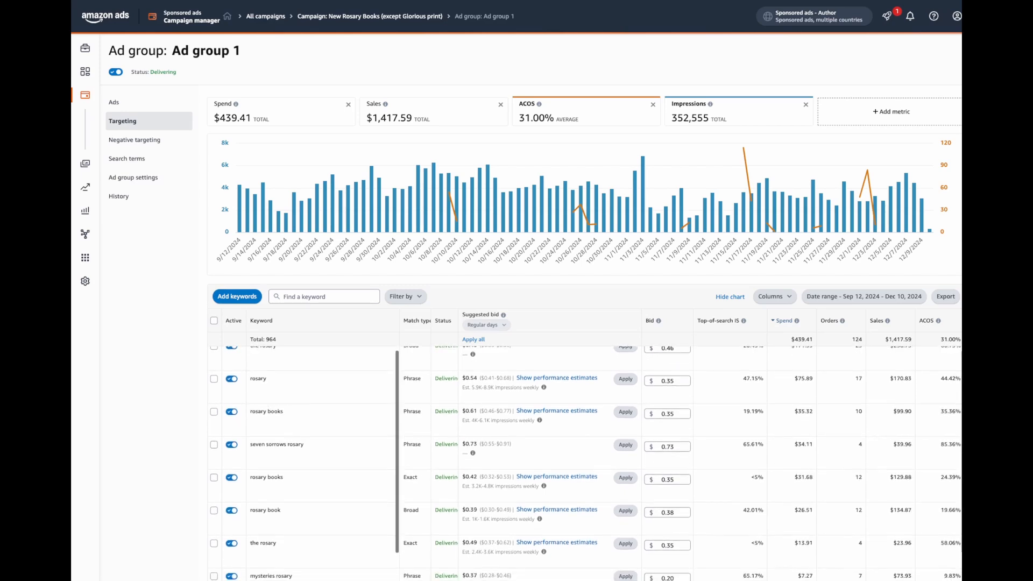
scroll(586, 464, down, 3)
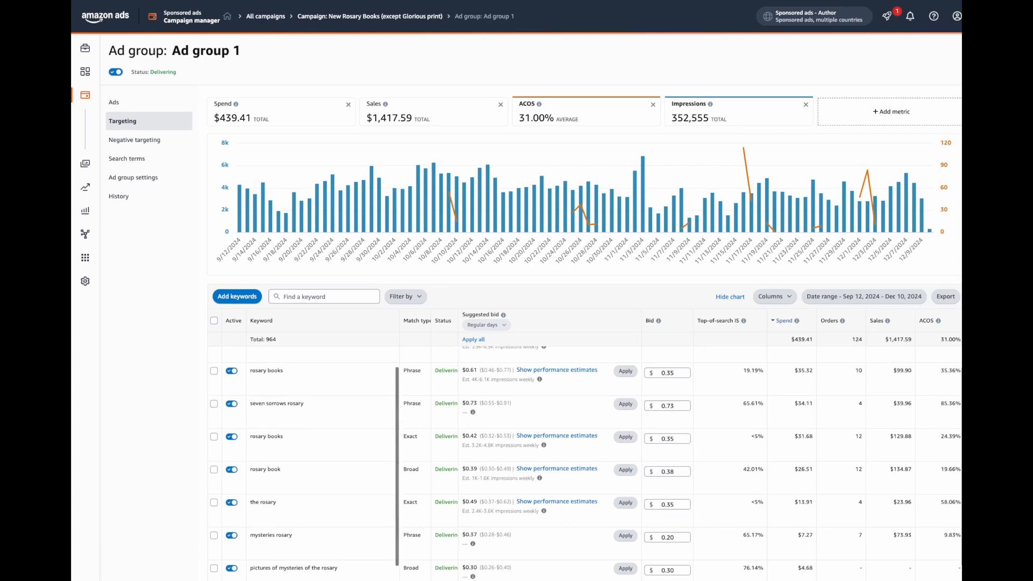
scroll(586, 463, down, 1)
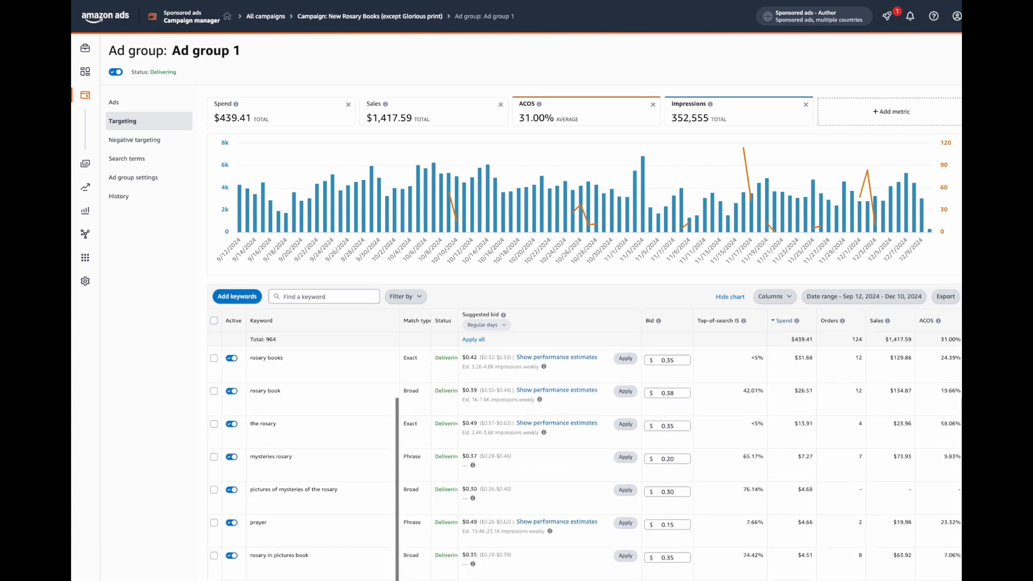
scroll(587, 463, down, 2)
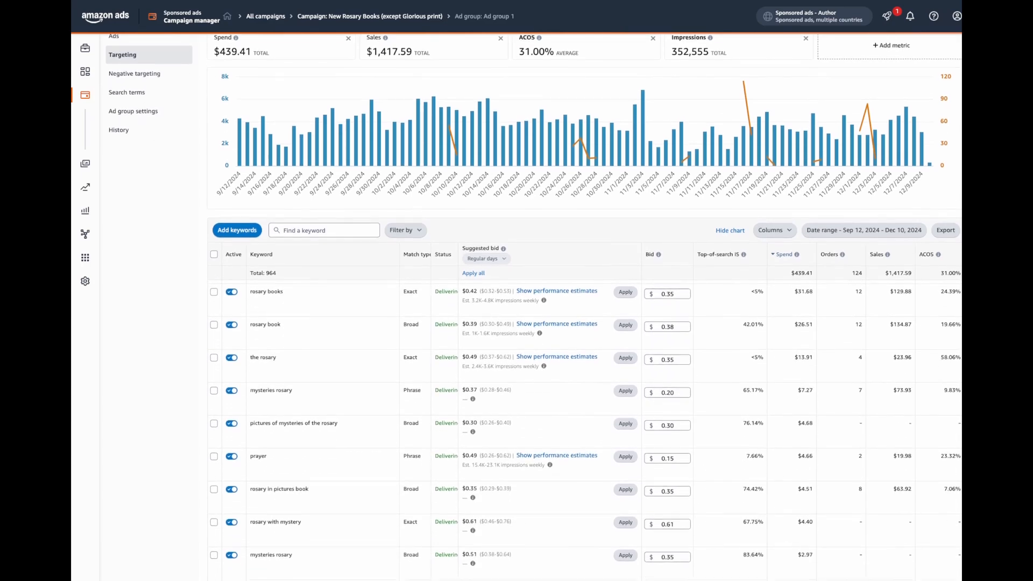
click(927, 251)
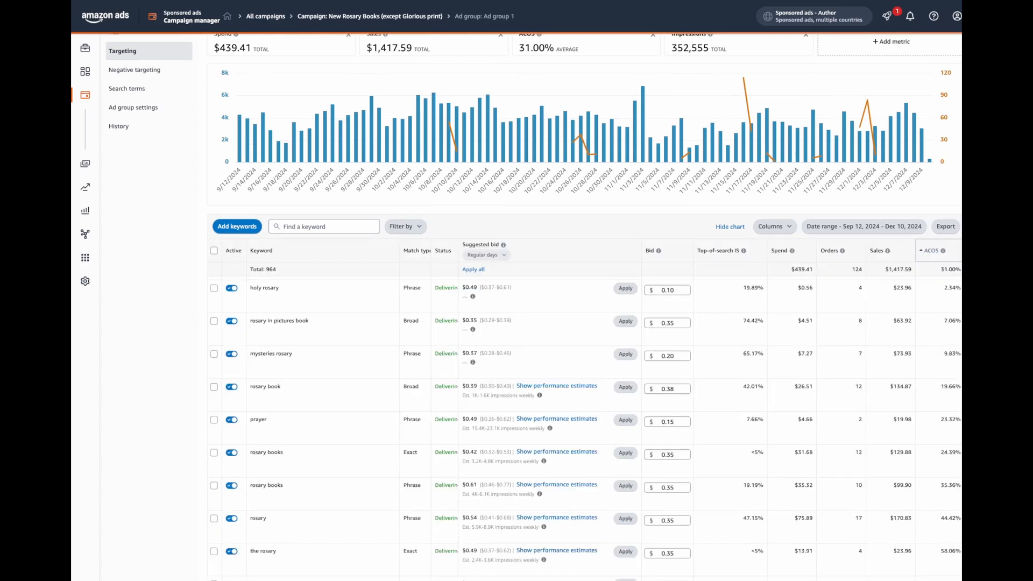
click(931, 250)
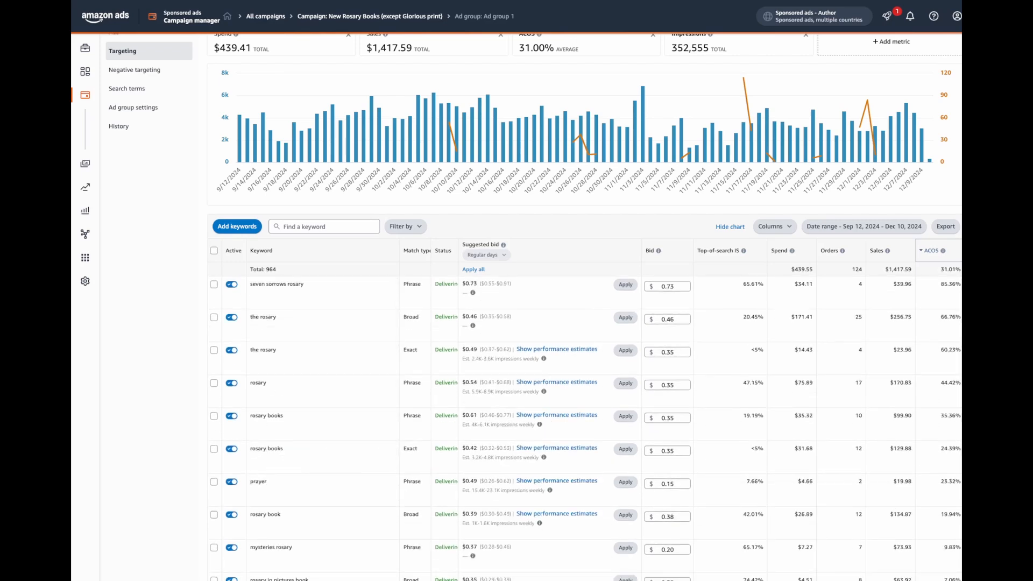
Set the bid for the phrase-match keyword "seven sorrows rosary" to $0.50 and save it.
click(667, 287)
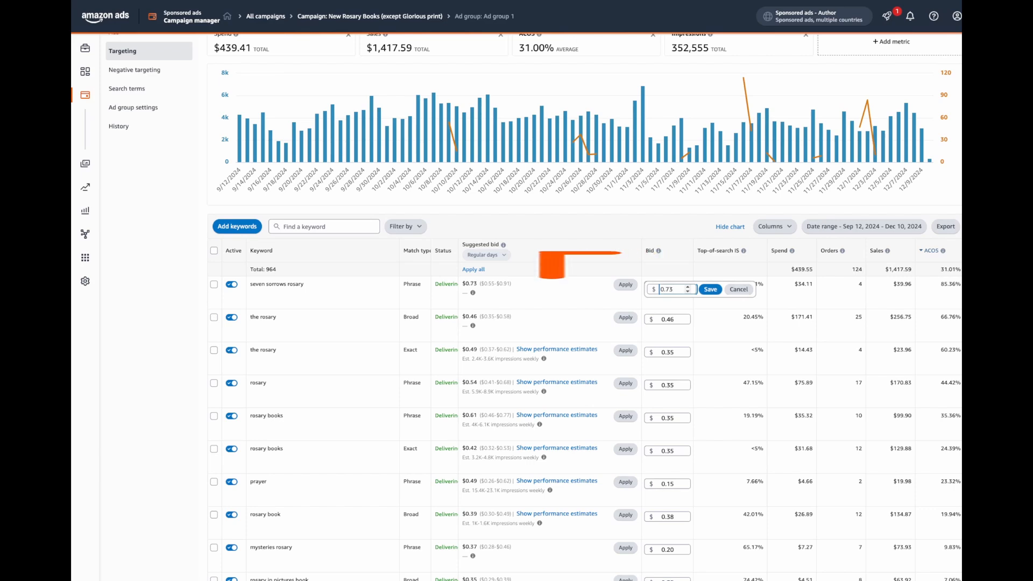
key(BackSpace)
key(BackSpace)
text(50)
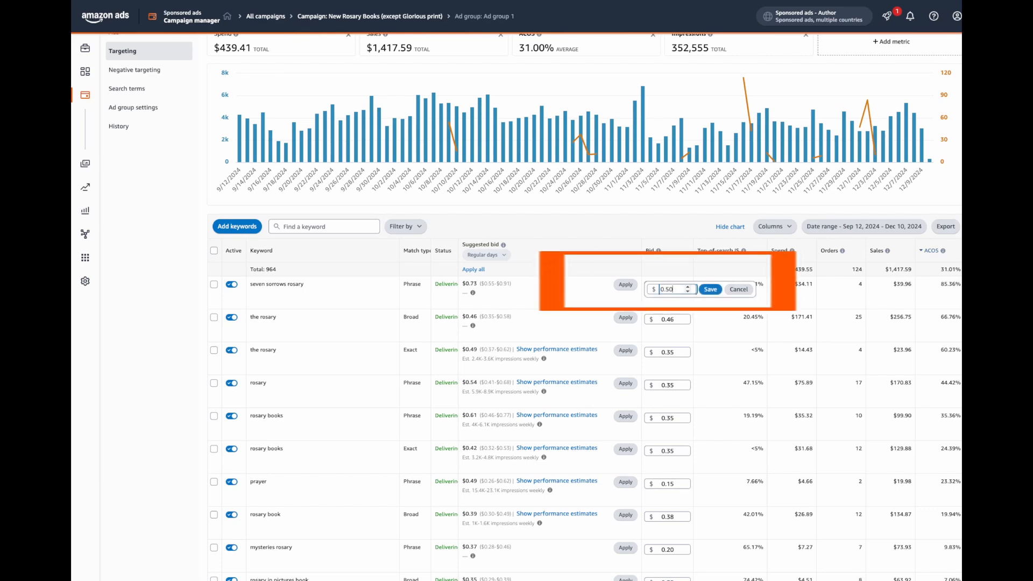
click(711, 289)
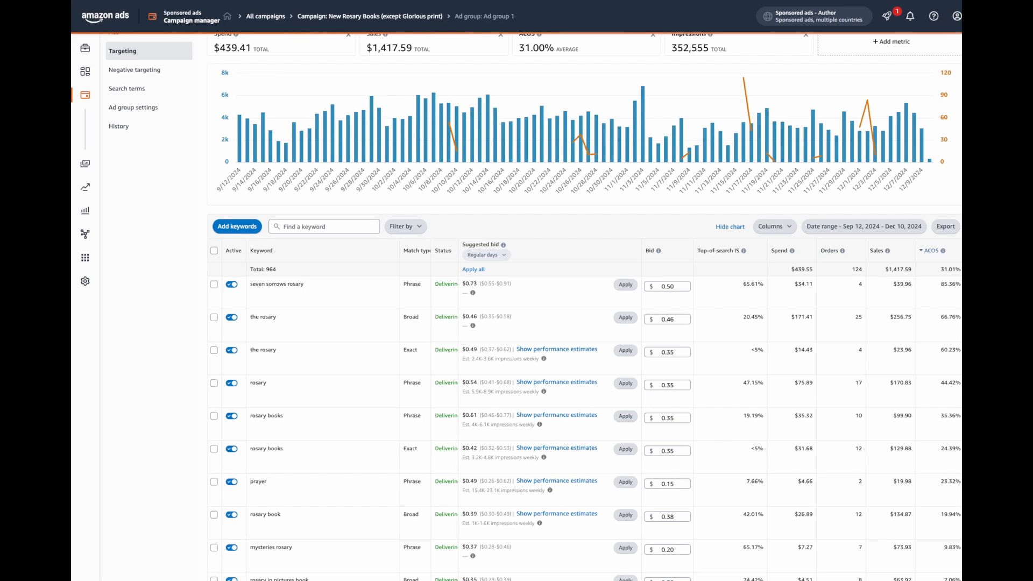
Open the keyword targeting of the Daily Prayers Virgin campaign, and pause and re-enable its broad-match "prayer" keyword.
scroll(516, 307, up, 2)
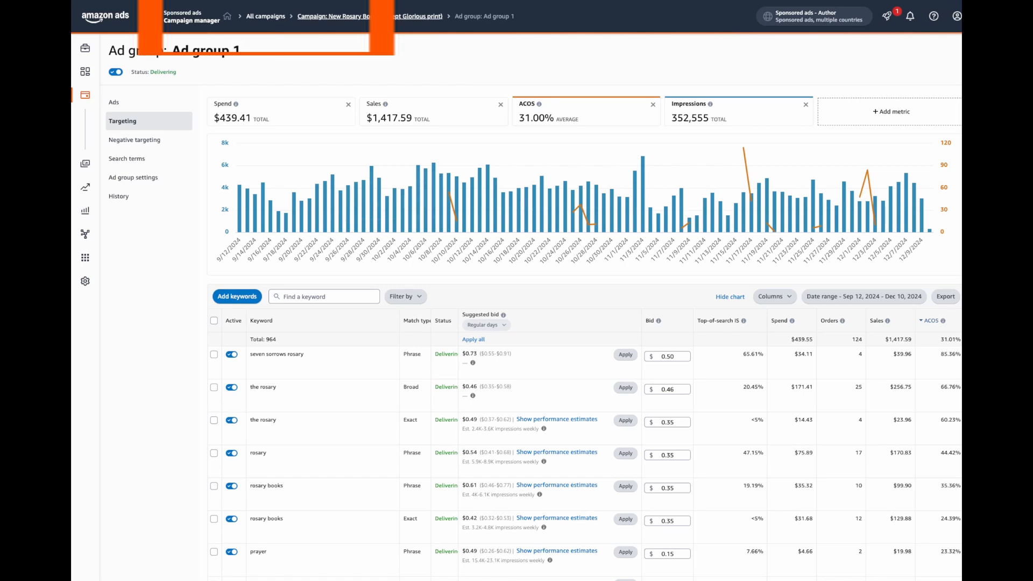
click(266, 16)
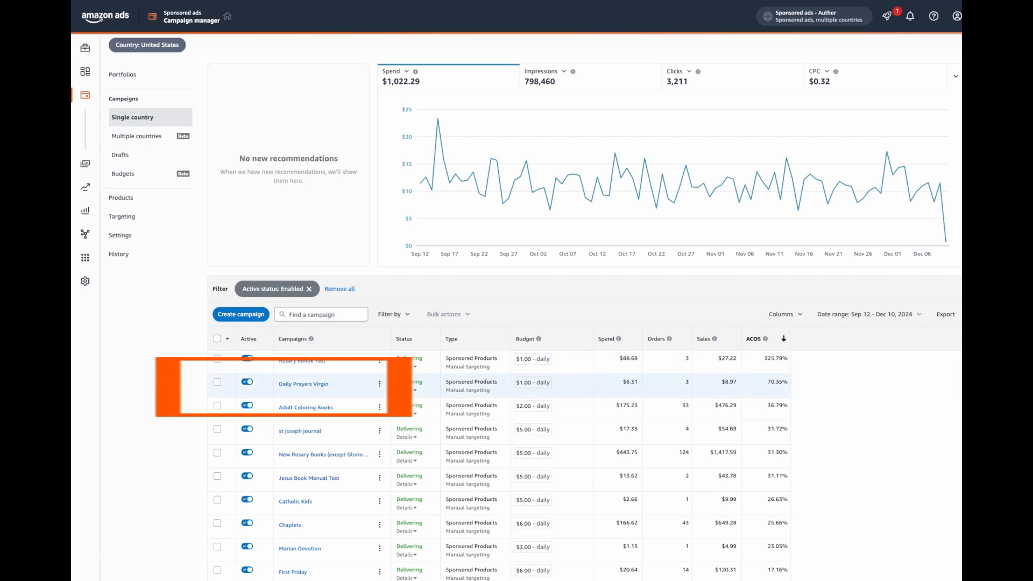
click(303, 384)
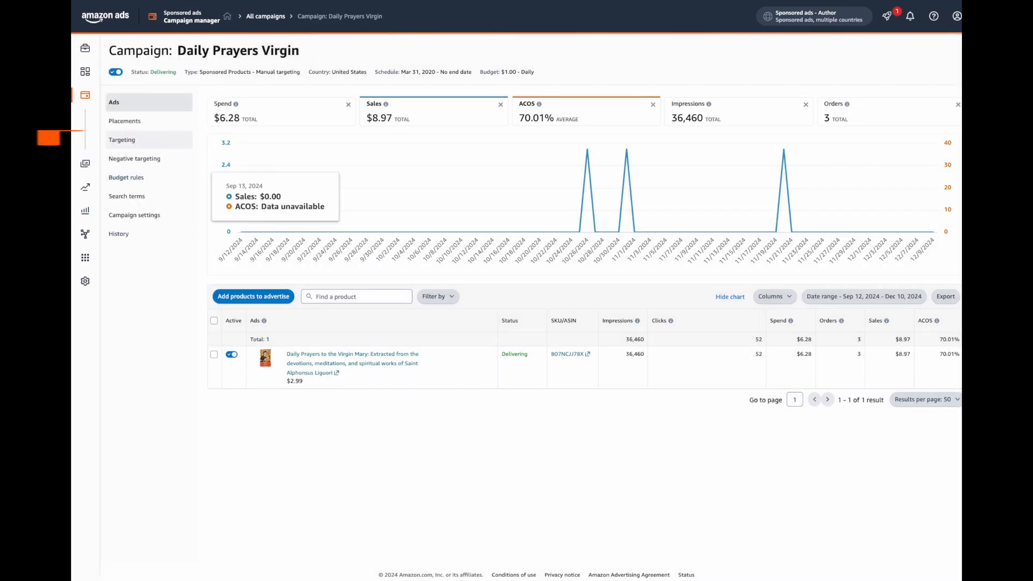
click(123, 139)
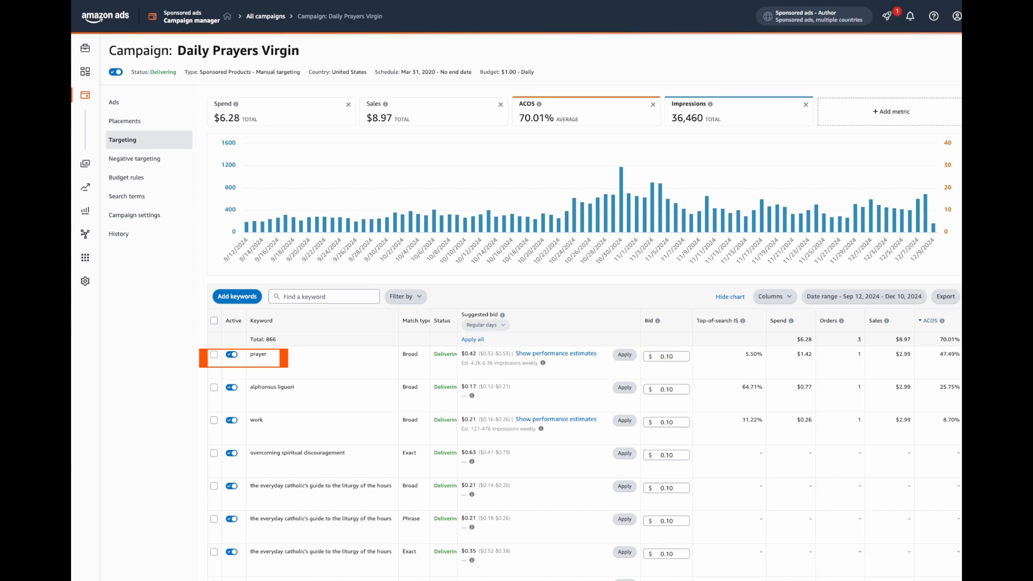
click(232, 355)
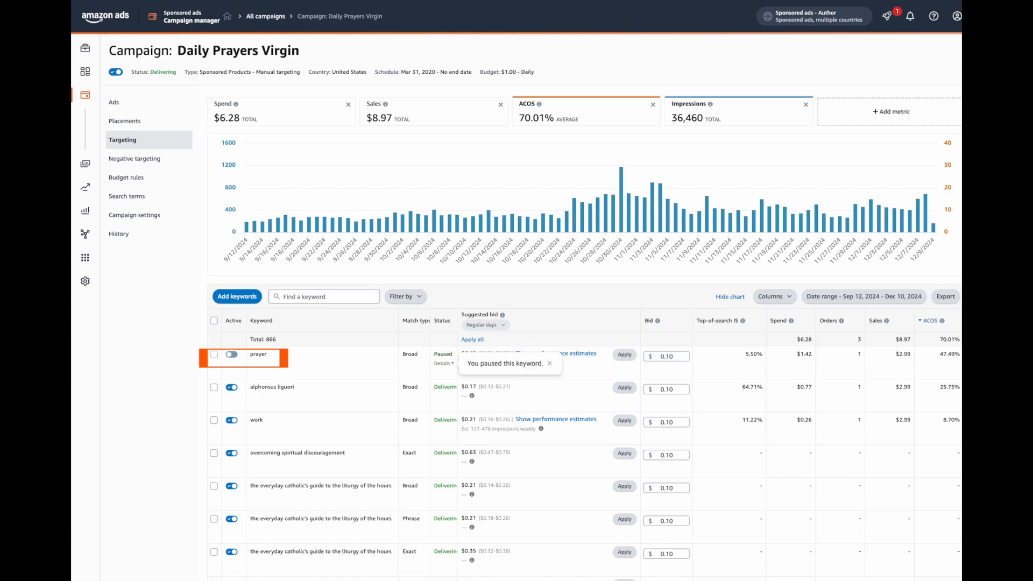
click(232, 355)
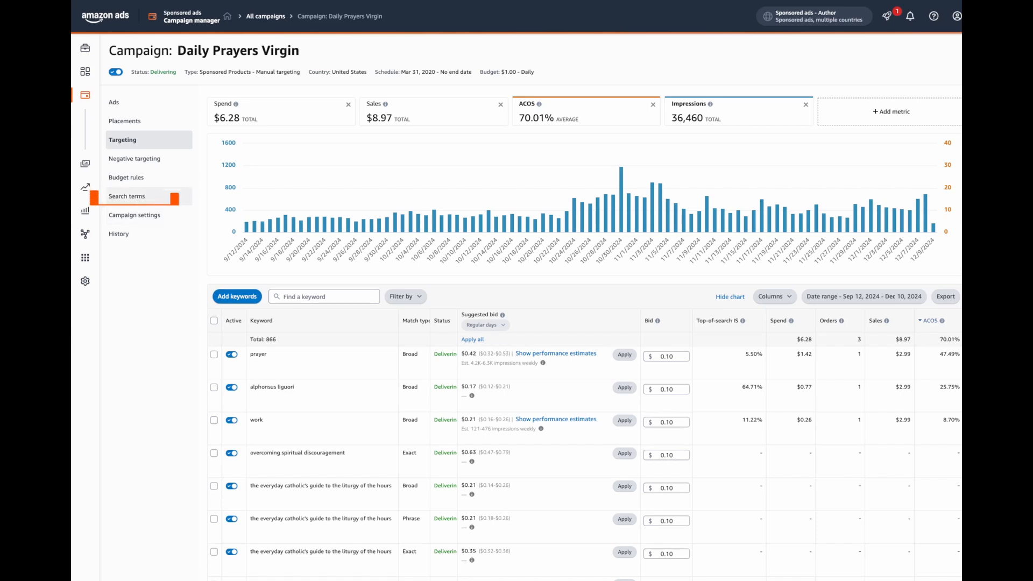
Open the campaign's search terms, sort them by orders from highest to lowest, and view the add options for the first term.
click(127, 196)
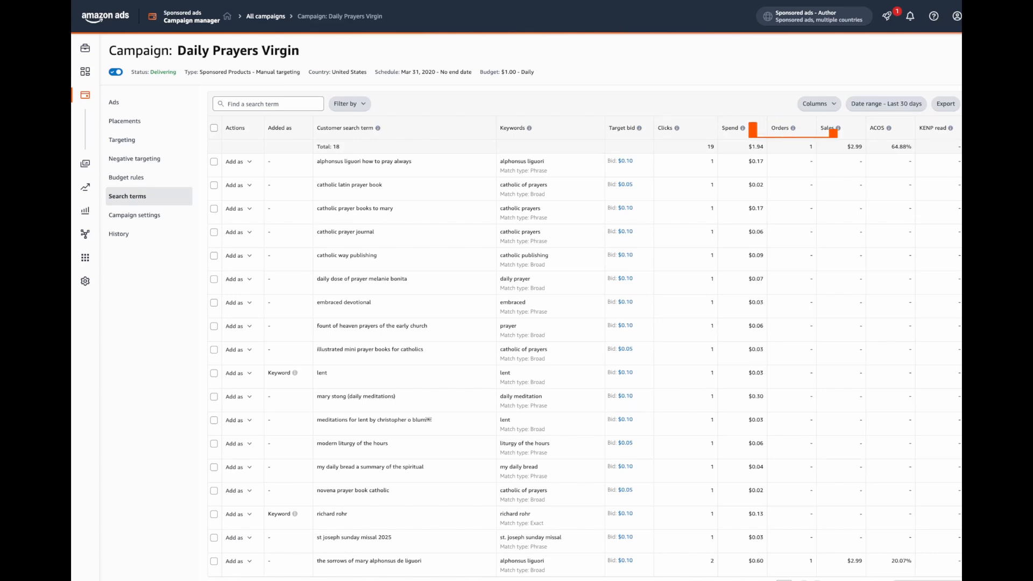
click(780, 128)
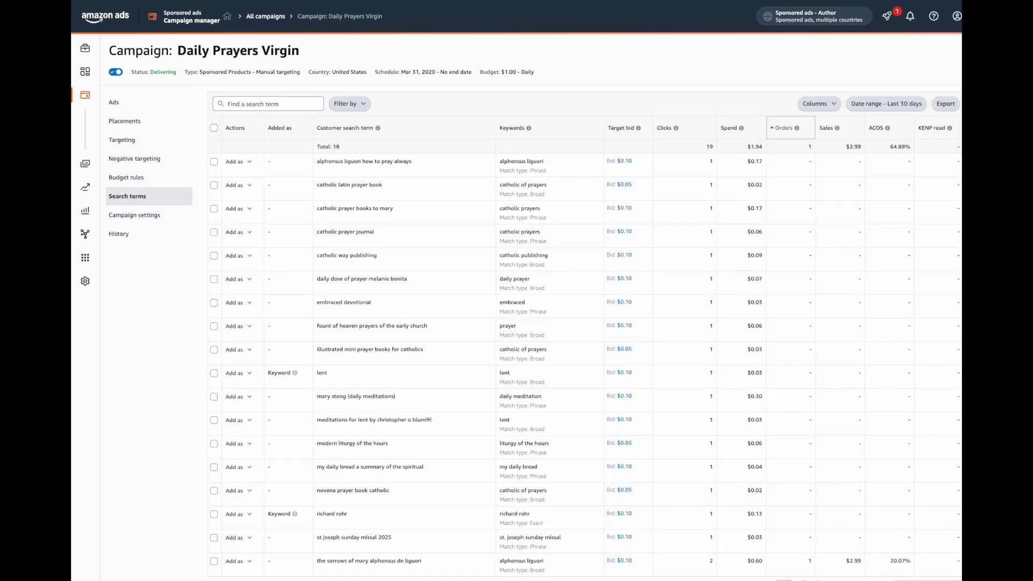
click(782, 128)
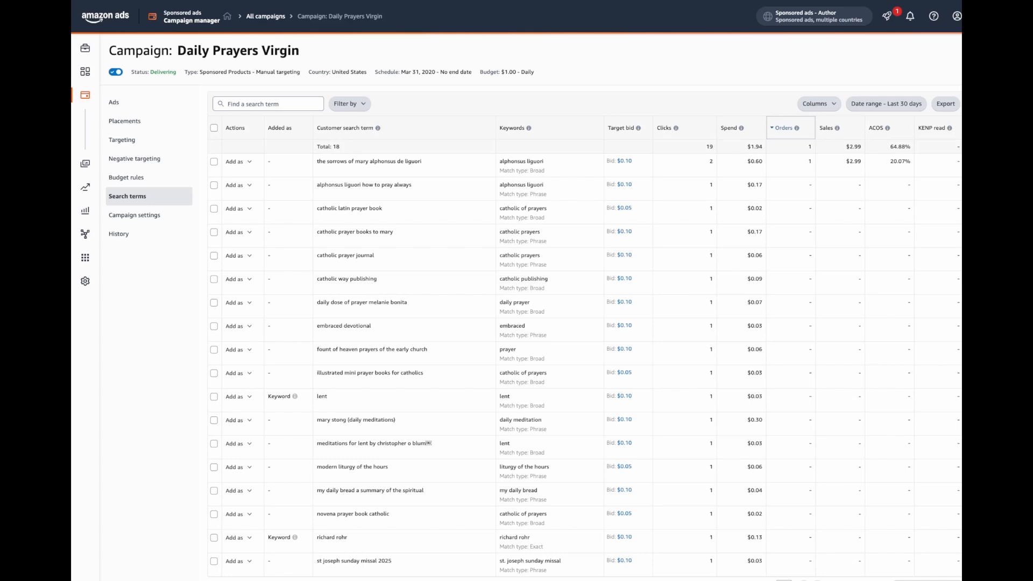
click(238, 162)
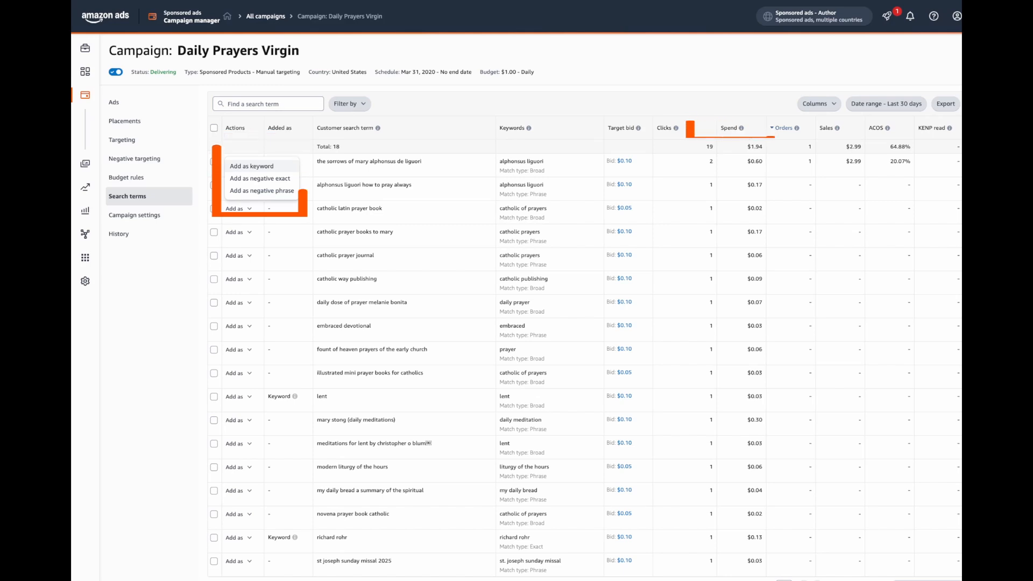
Sort the search terms by spend from highest to lowest and view the add options for the second term without choosing one.
click(732, 128)
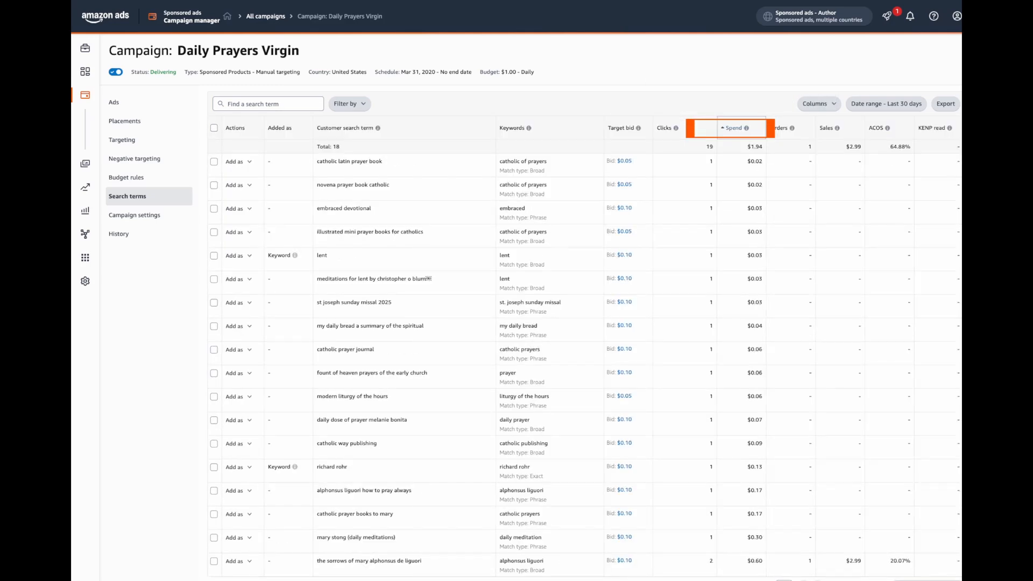
click(733, 128)
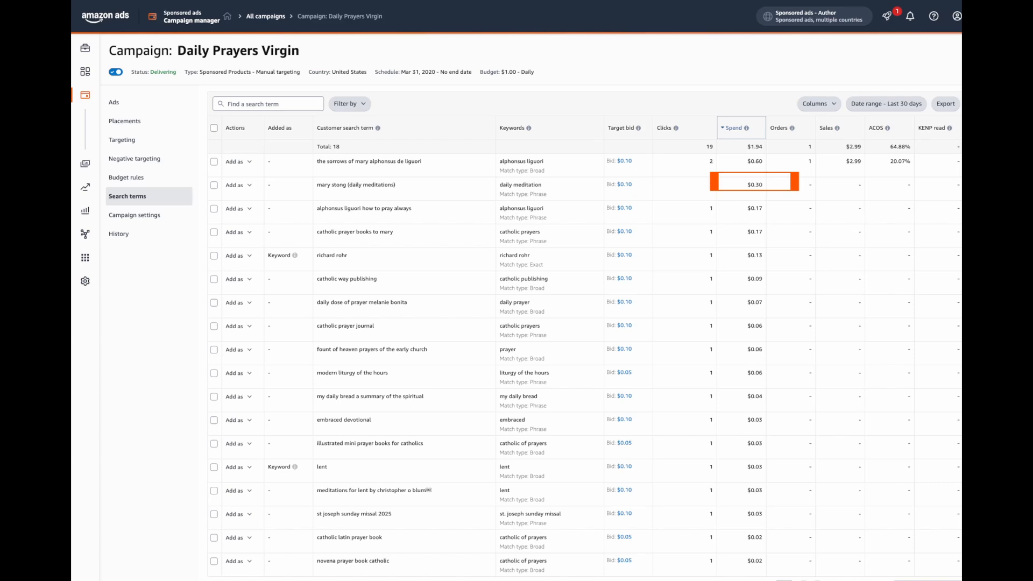
click(238, 186)
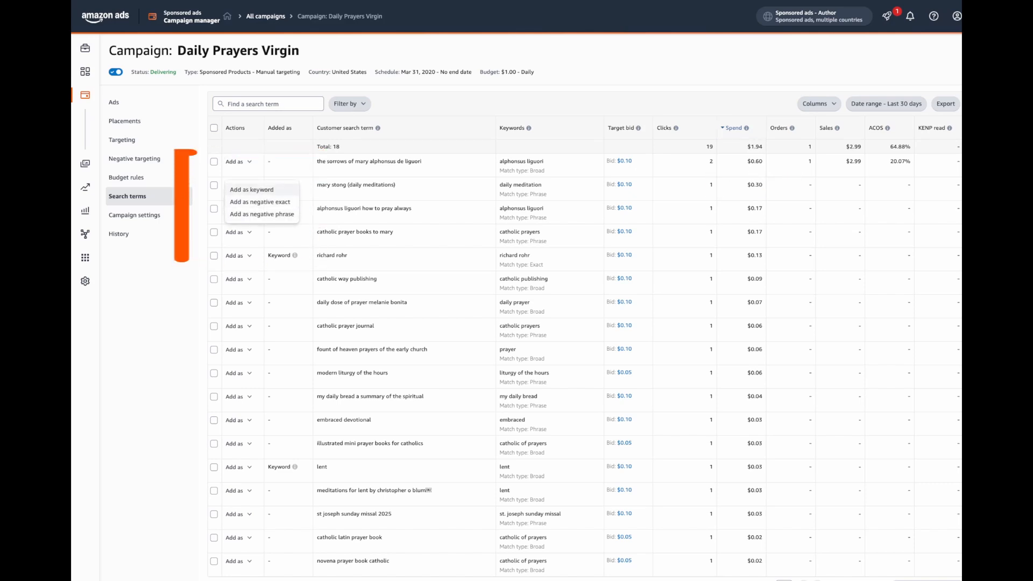
key(Escape)
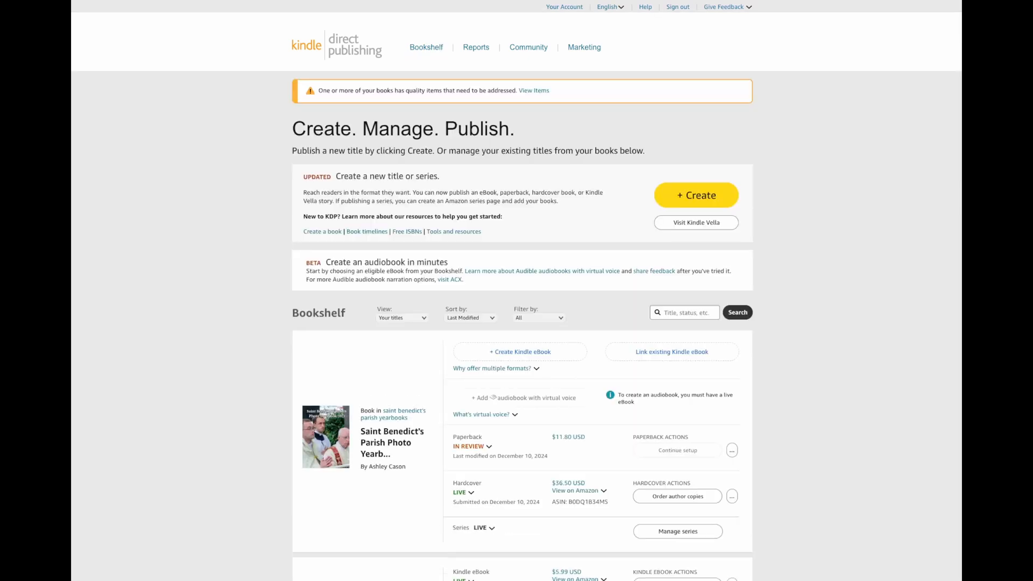
From the KDP Bookshelf, start a Sponsored Products campaign on Amazon.com for the hardcover Saint Benedict's Parish Photo Yearbook 2024.
scroll(517, 323, down, 1)
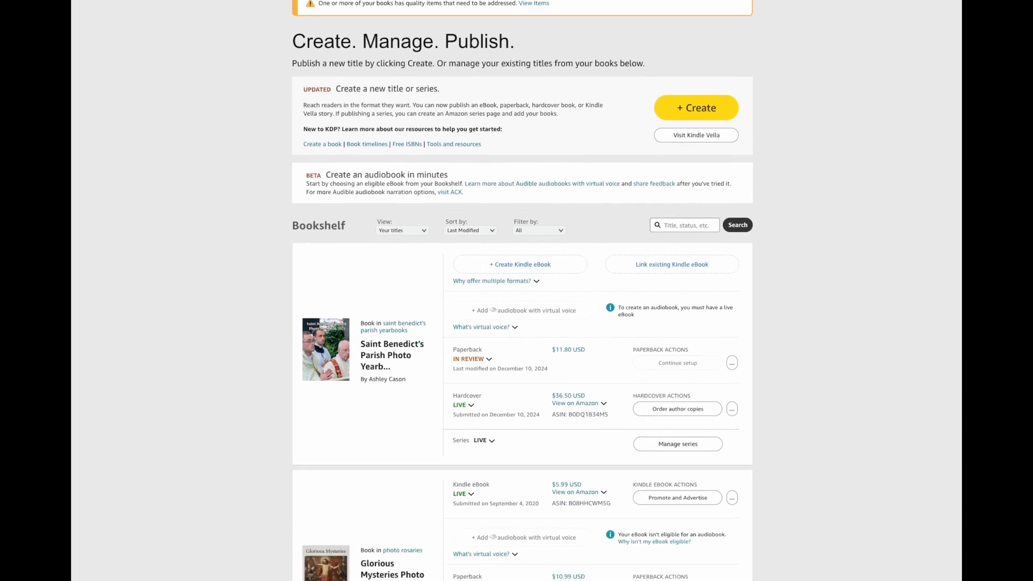
click(732, 409)
click(661, 411)
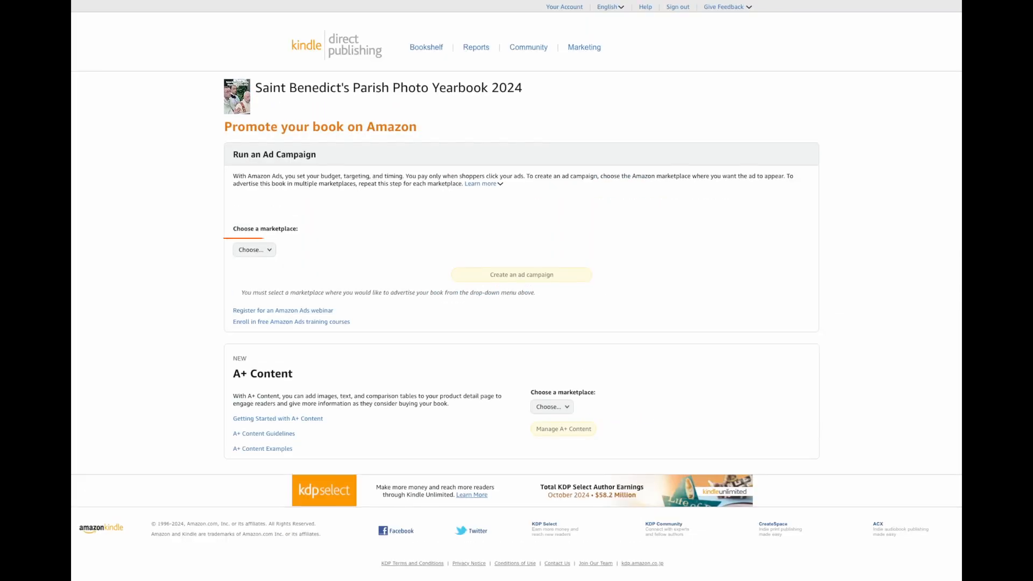
click(254, 250)
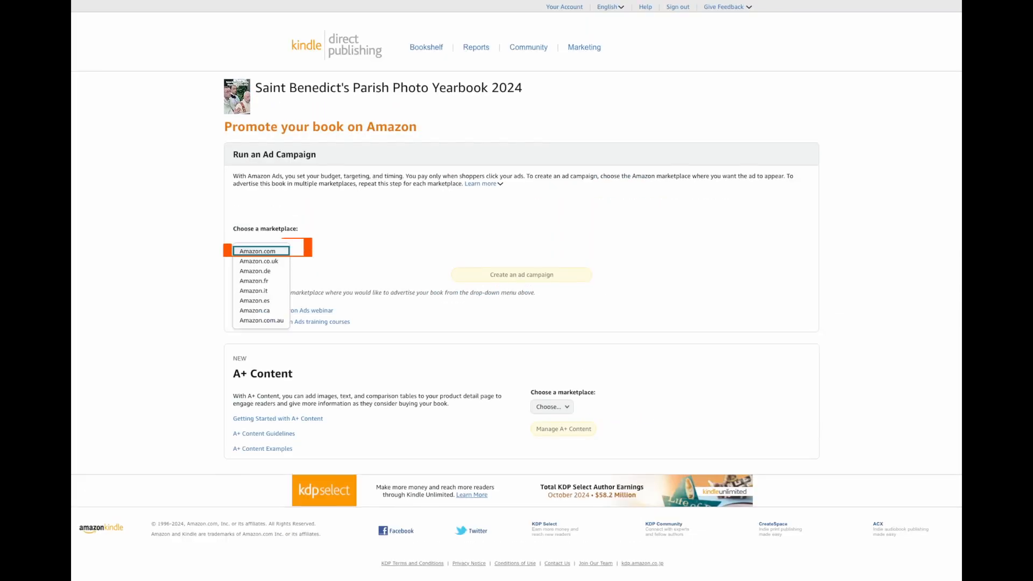
click(258, 251)
click(521, 275)
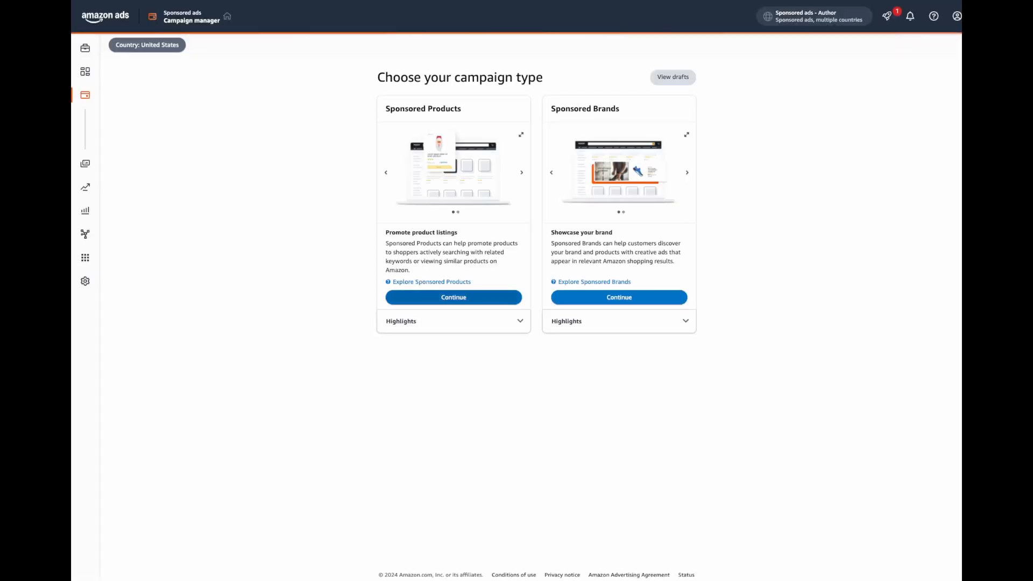
click(454, 297)
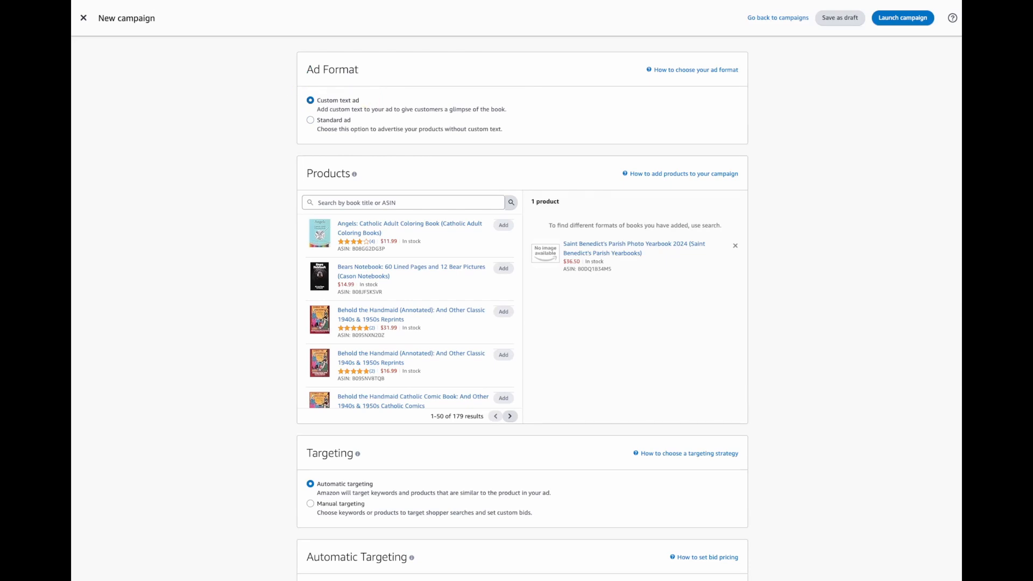
Check the custom text field in the campaign's Creative section and change the ad format to Standard ad.
scroll(522, 308, down, 8)
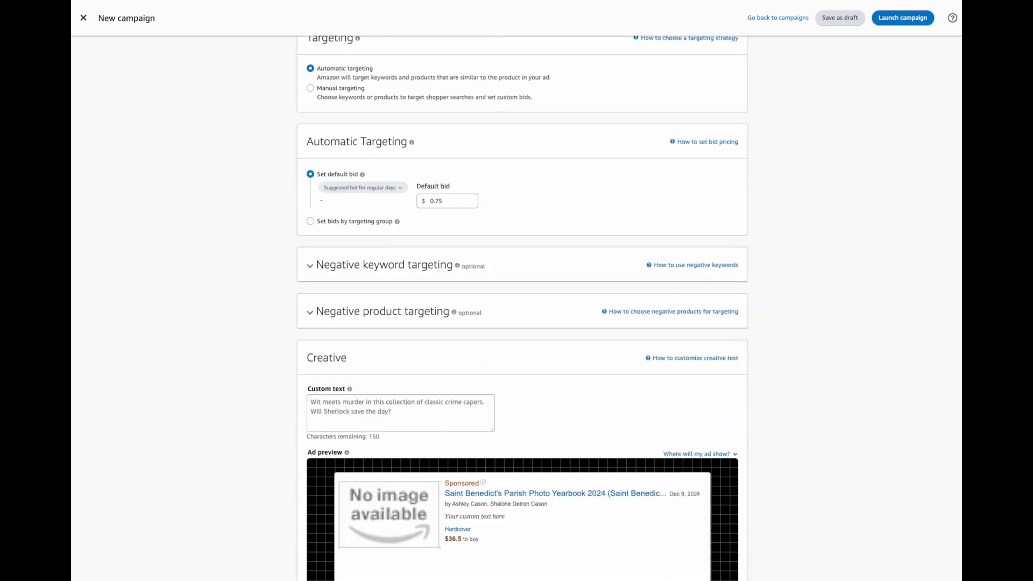
scroll(522, 309, down, 3)
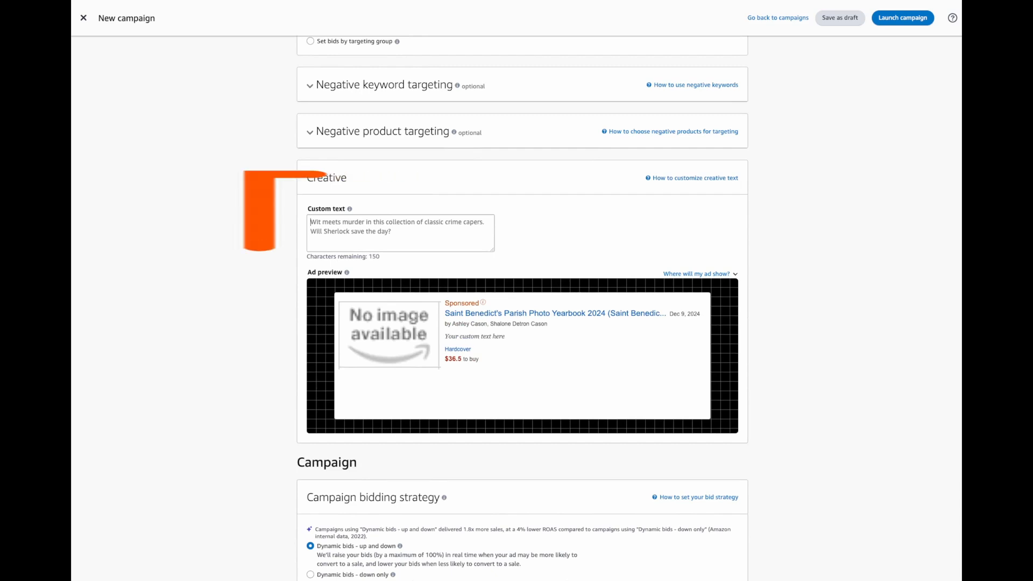
click(401, 232)
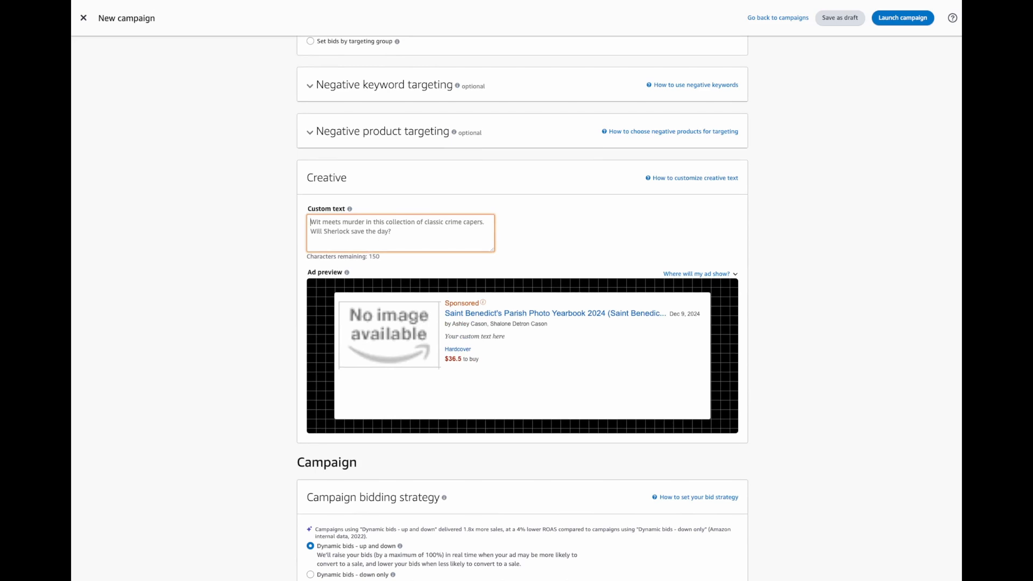
scroll(522, 309, up, 11)
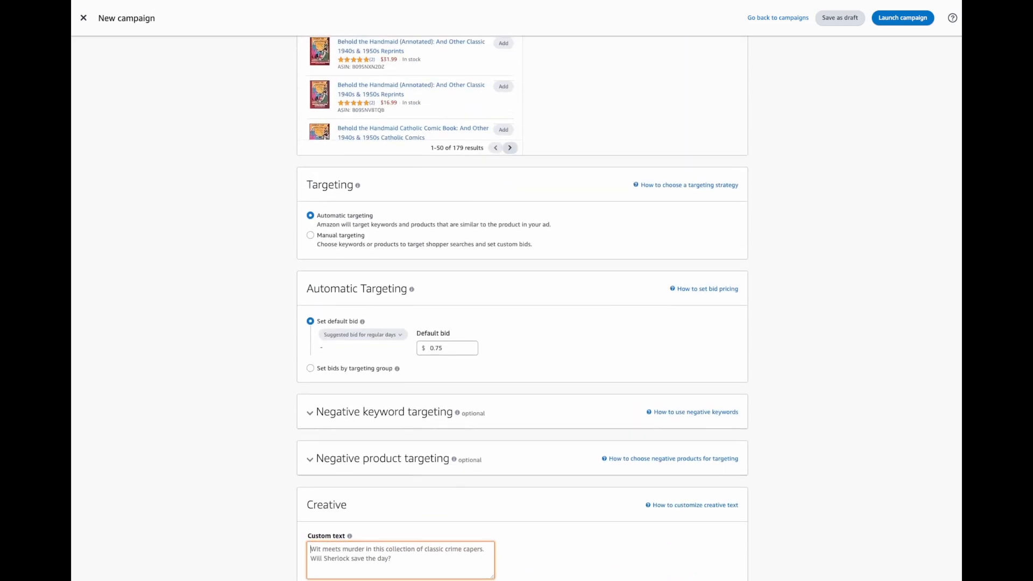
click(311, 120)
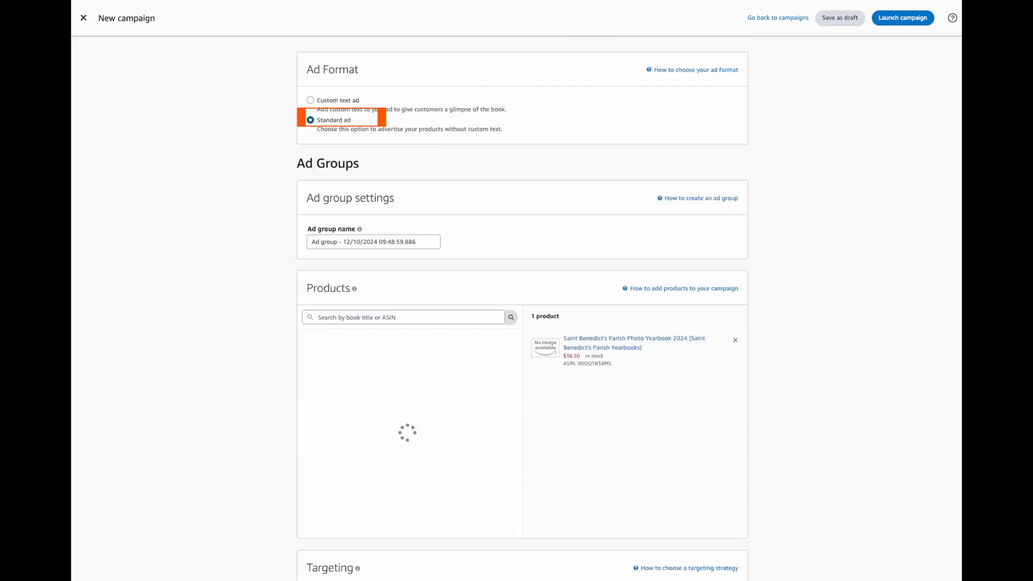
Add the Angels coloring book, Bears Notebook and the $31.99 Behold the Handmaid (Annotated) to the campaign's products.
scroll(522, 308, down, 8)
scroll(522, 308, up, 10)
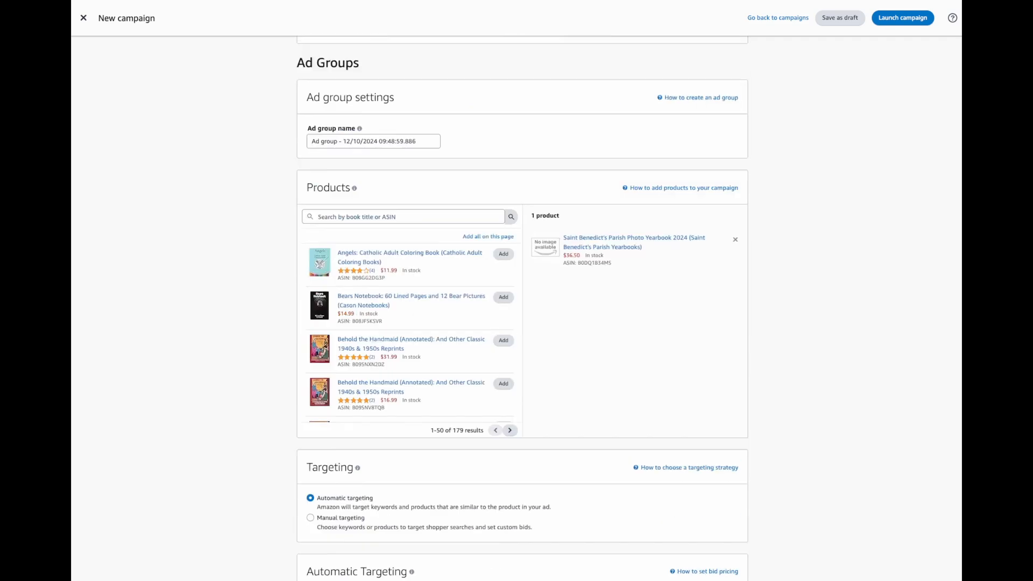
scroll(522, 309, down, 2)
scroll(522, 308, down, 1)
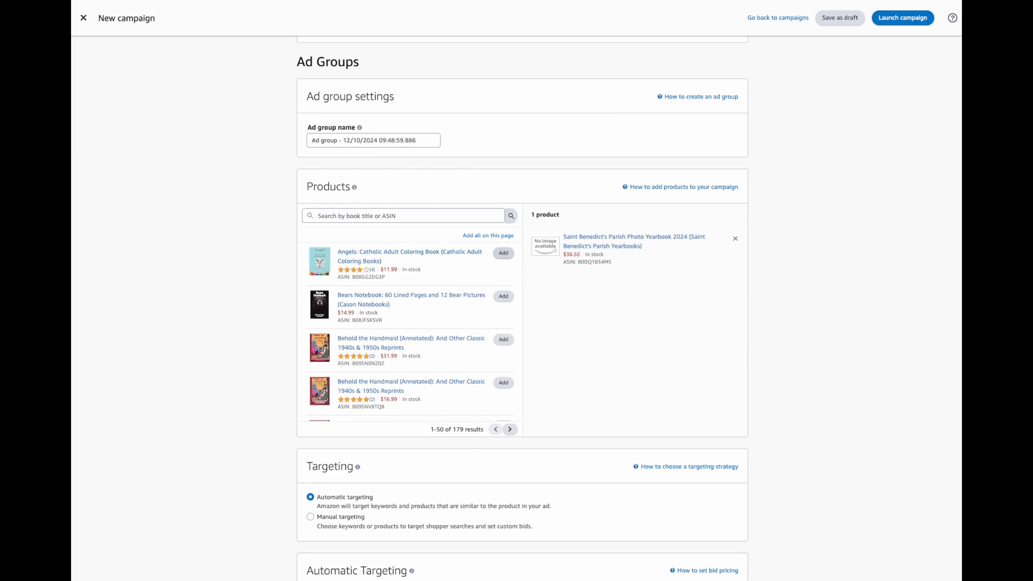
click(504, 253)
click(503, 296)
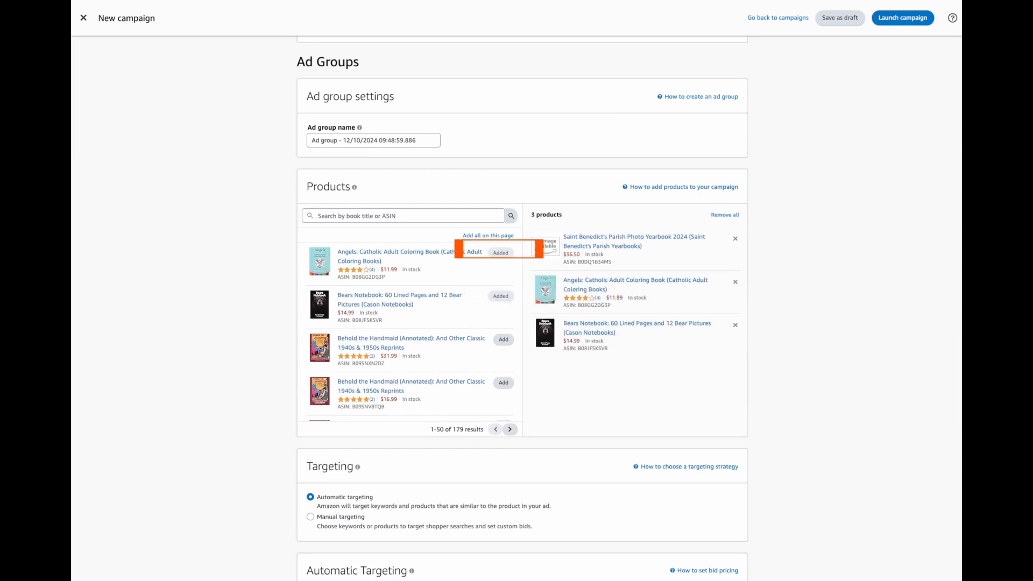
click(503, 340)
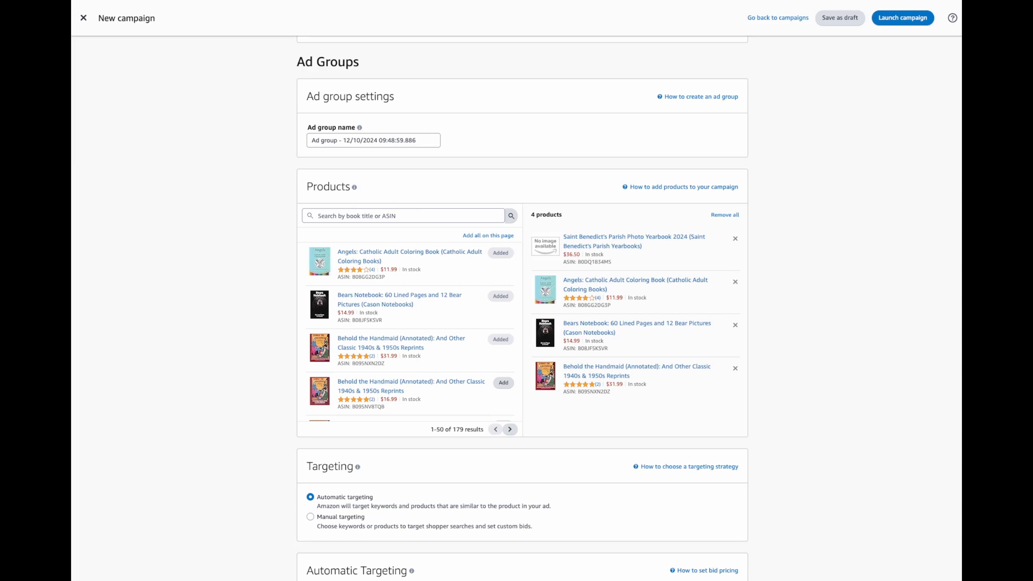
Remove Behold the Handmaid (Annotated) and Bears Notebook from the campaign's products and browse the other available books.
click(735, 368)
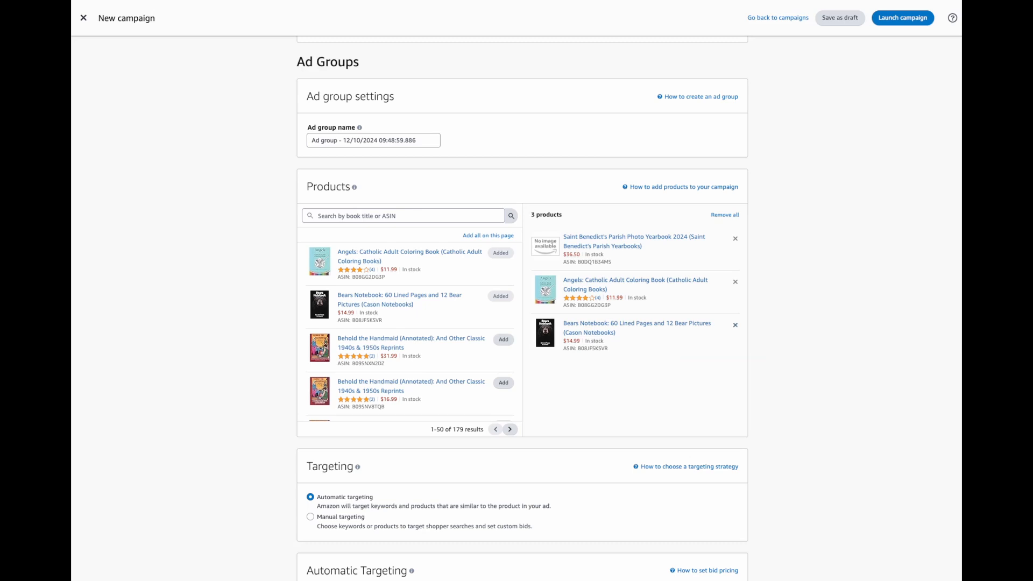
click(735, 325)
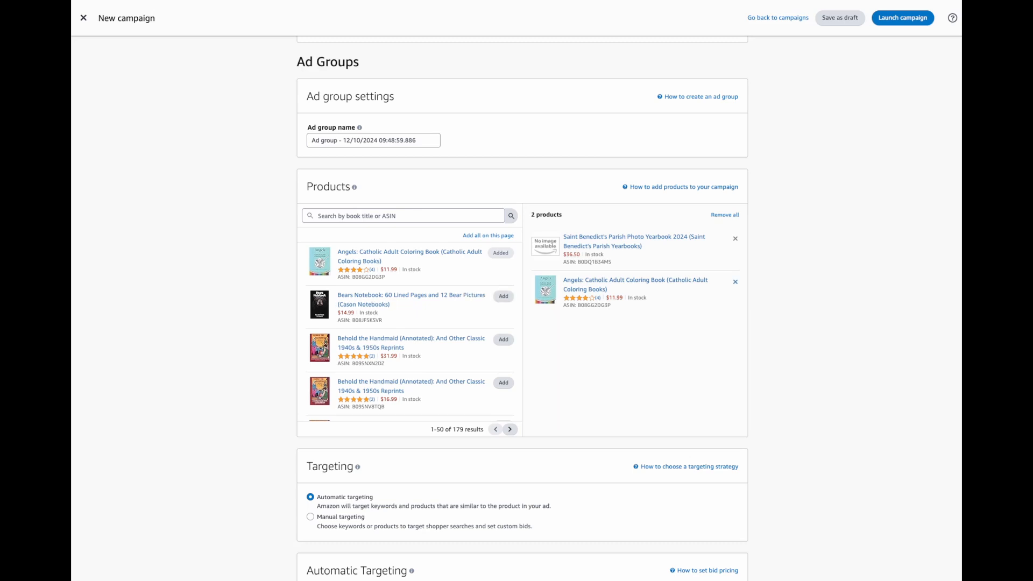
scroll(409, 302, down, 1)
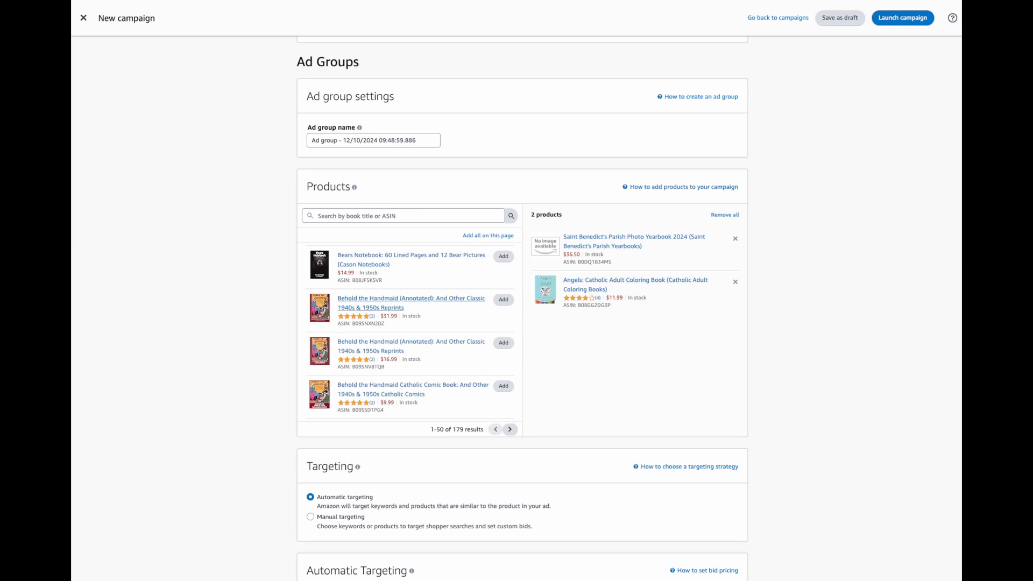
scroll(409, 323, down, 1)
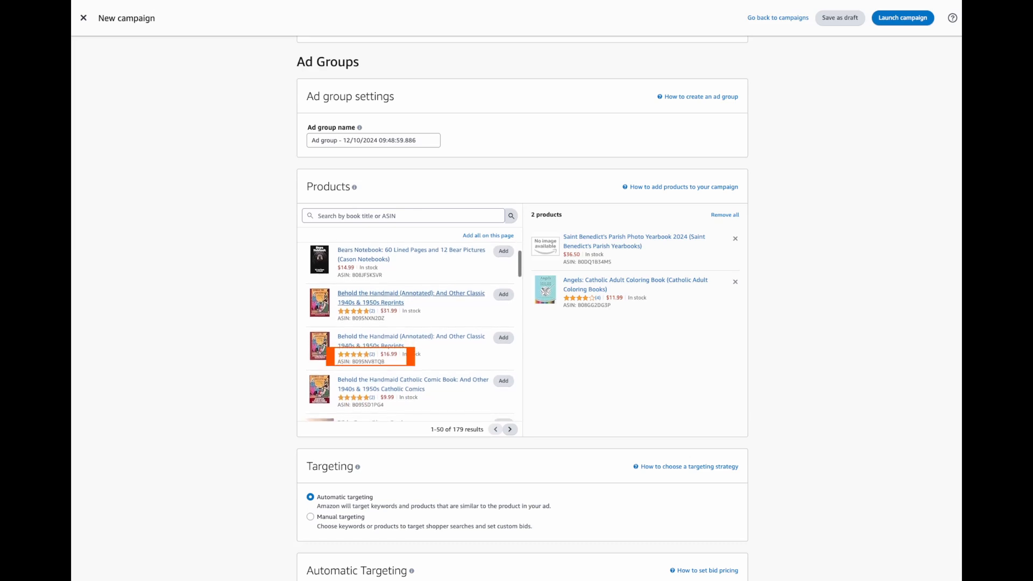
Add Bears Notebook and the $31.99 and $16.99 editions of Behold the Handmaid (Annotated) to the campaign's products.
scroll(409, 331, down, 5)
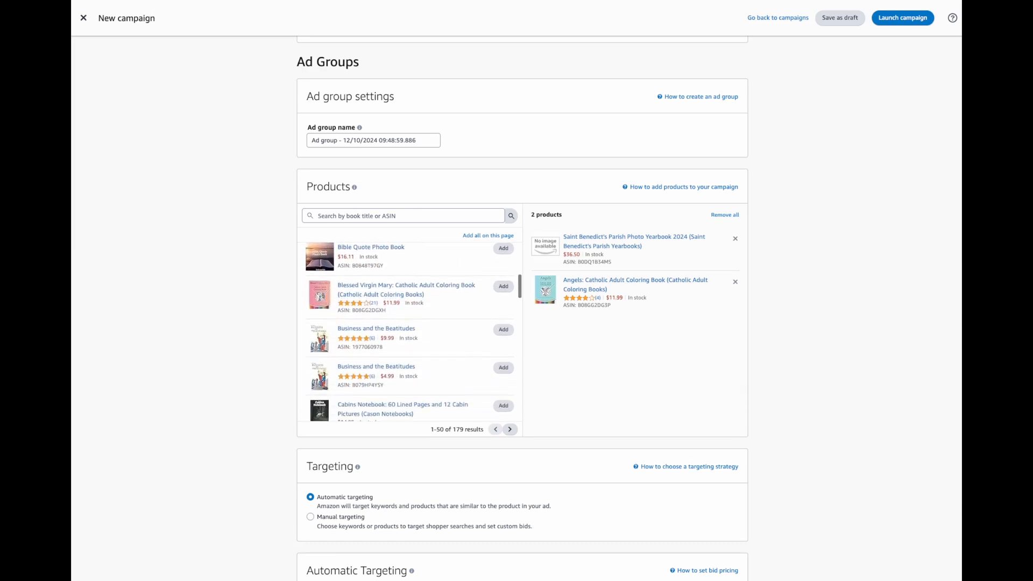
scroll(409, 330, down, 1)
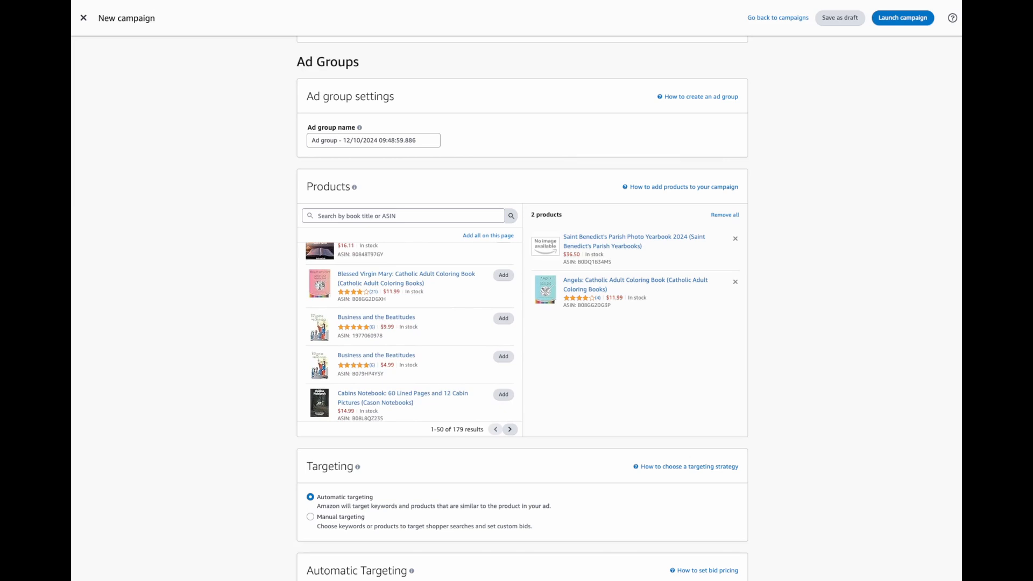
scroll(409, 331, down, 4)
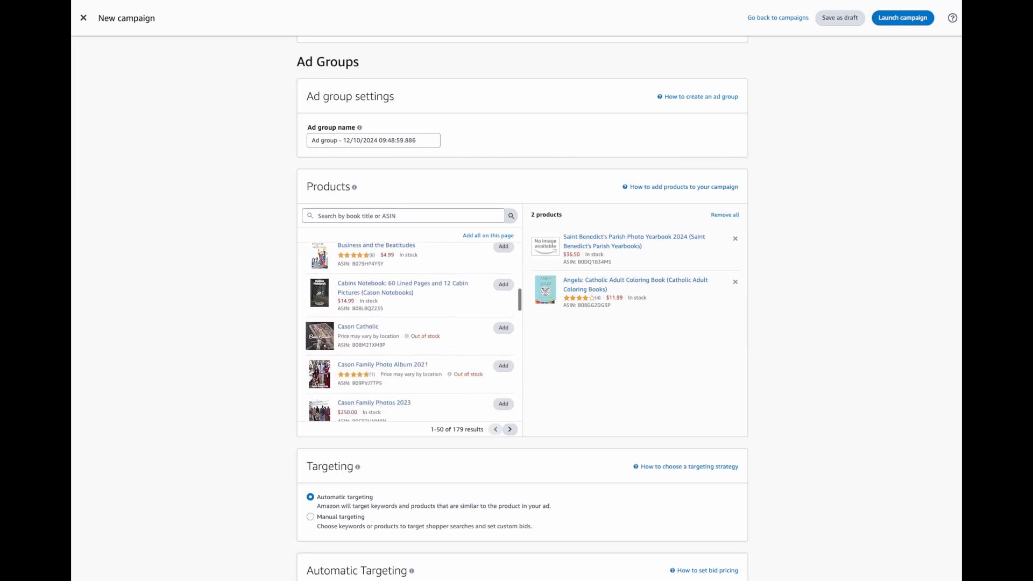
scroll(409, 331, down, 7)
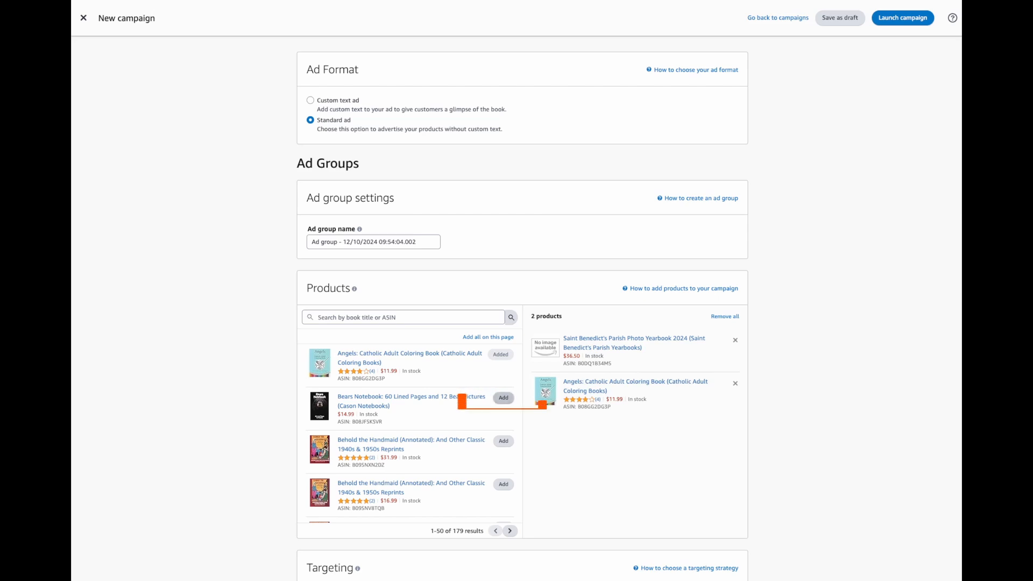
click(503, 398)
click(503, 441)
click(503, 484)
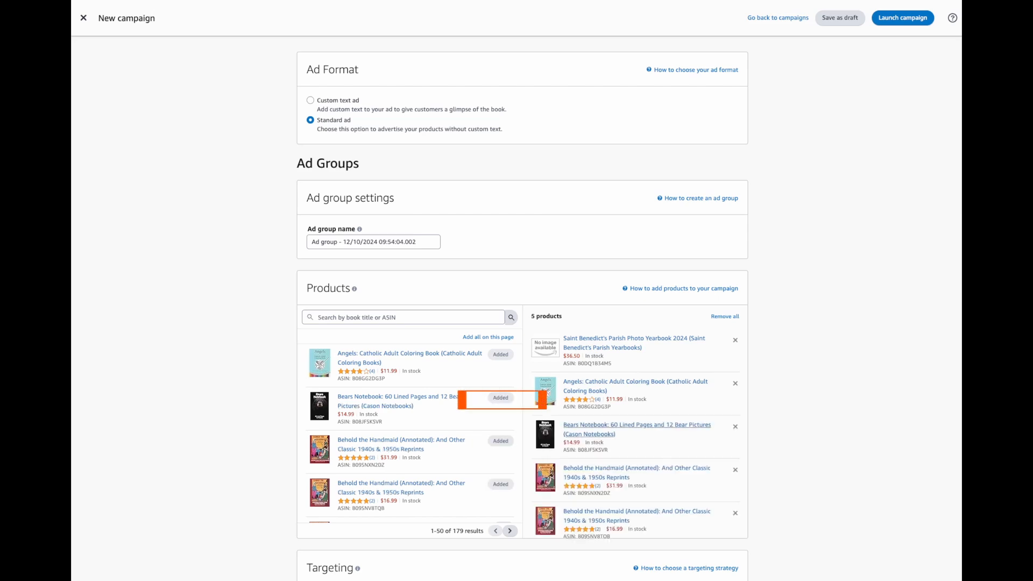
Change the campaign to Manual targeting with keyword targeting and review the suggested keywords and their bids.
scroll(516, 308, down, 1)
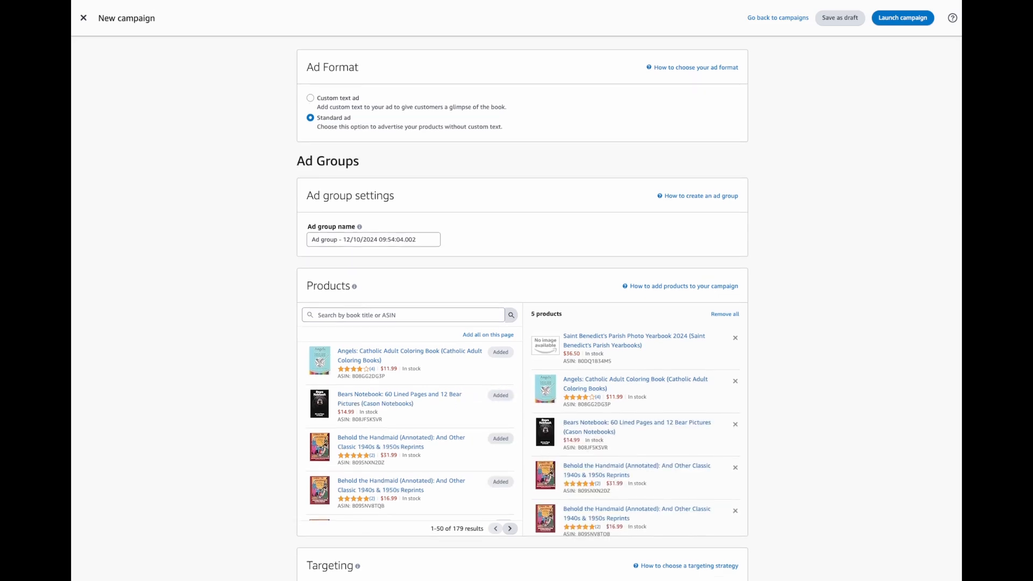
scroll(517, 309, down, 6)
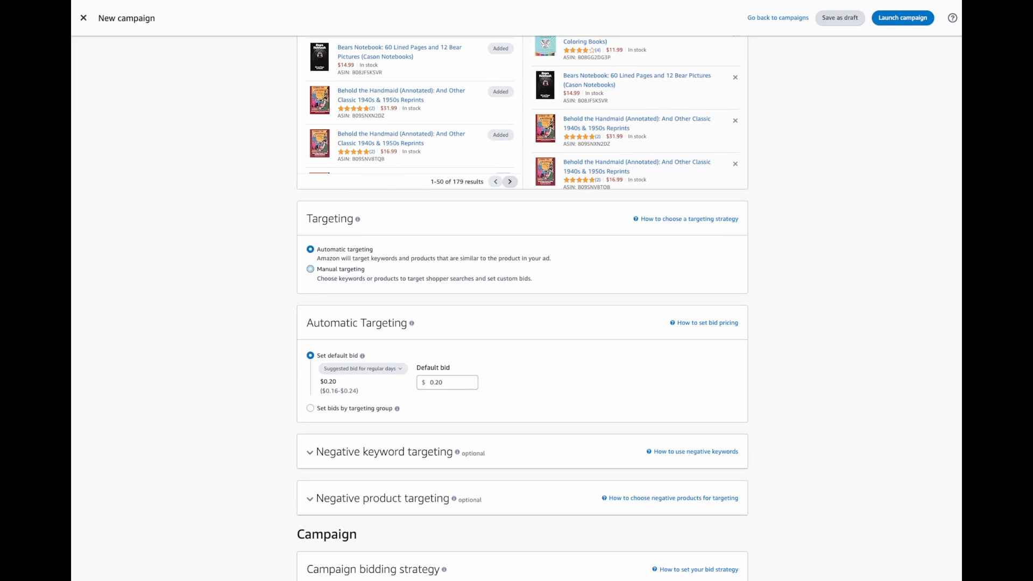
click(310, 269)
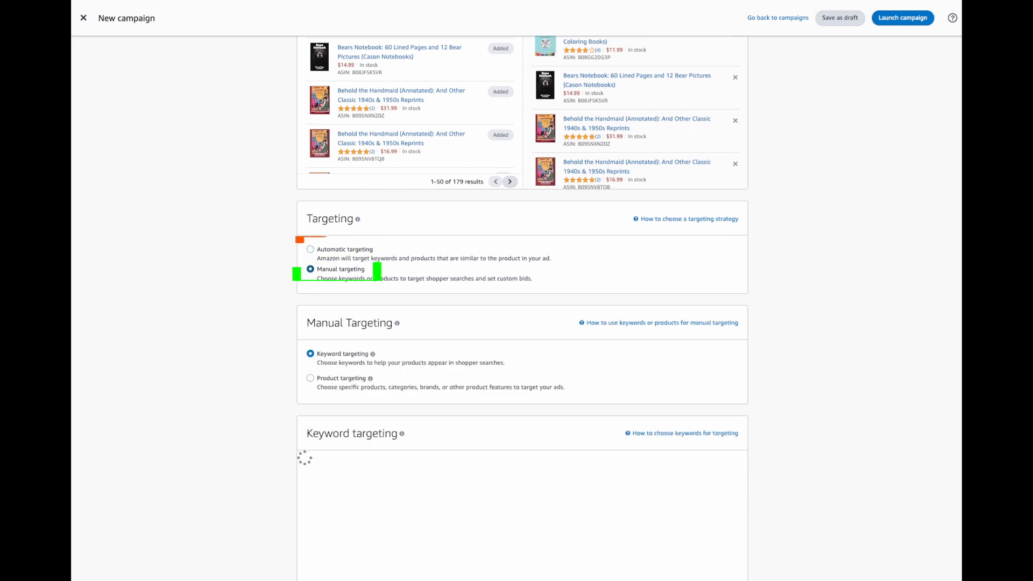
scroll(522, 308, down, 3)
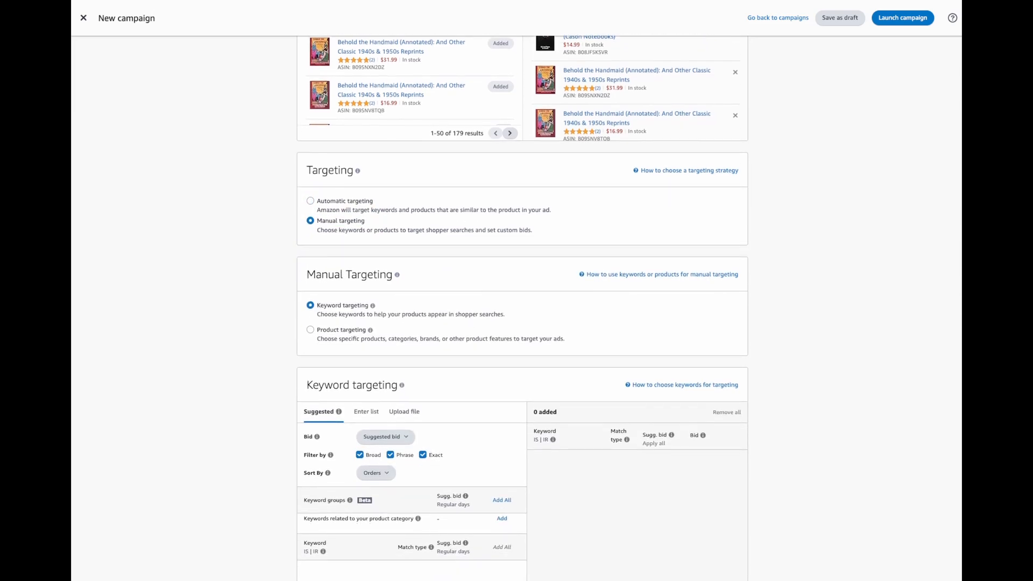
scroll(522, 308, down, 1)
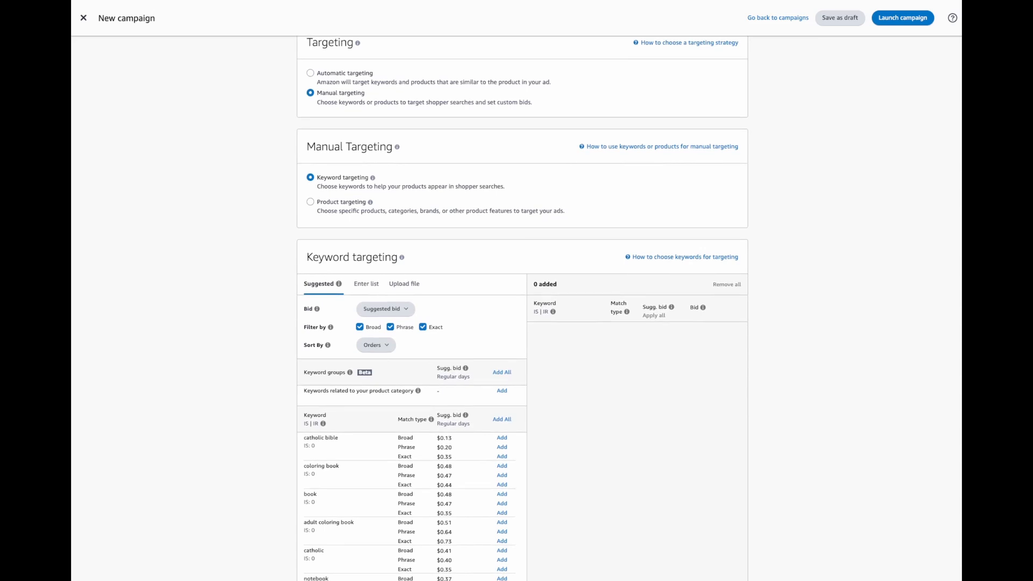
scroll(523, 308, down, 1)
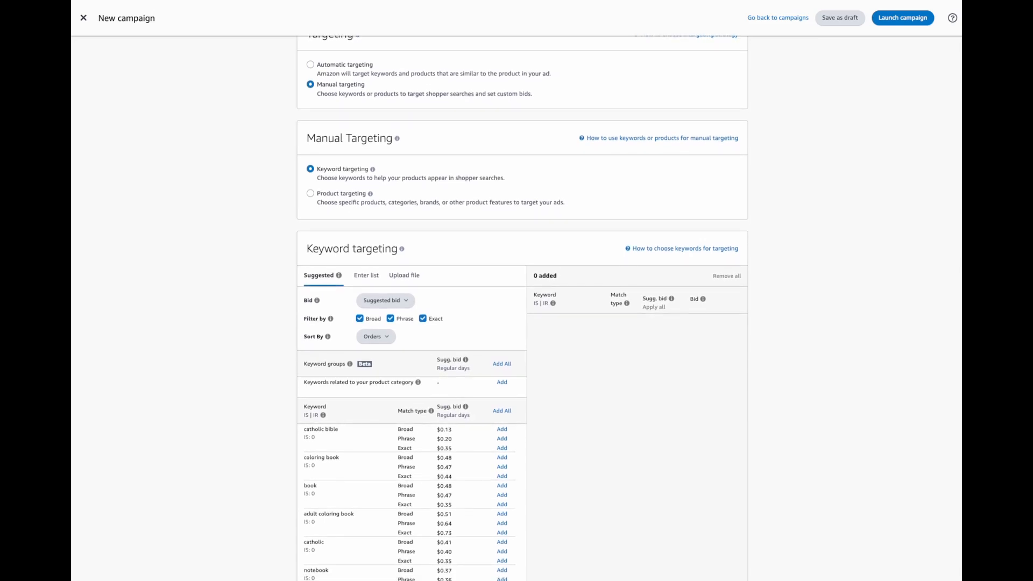
scroll(410, 485, down, 6)
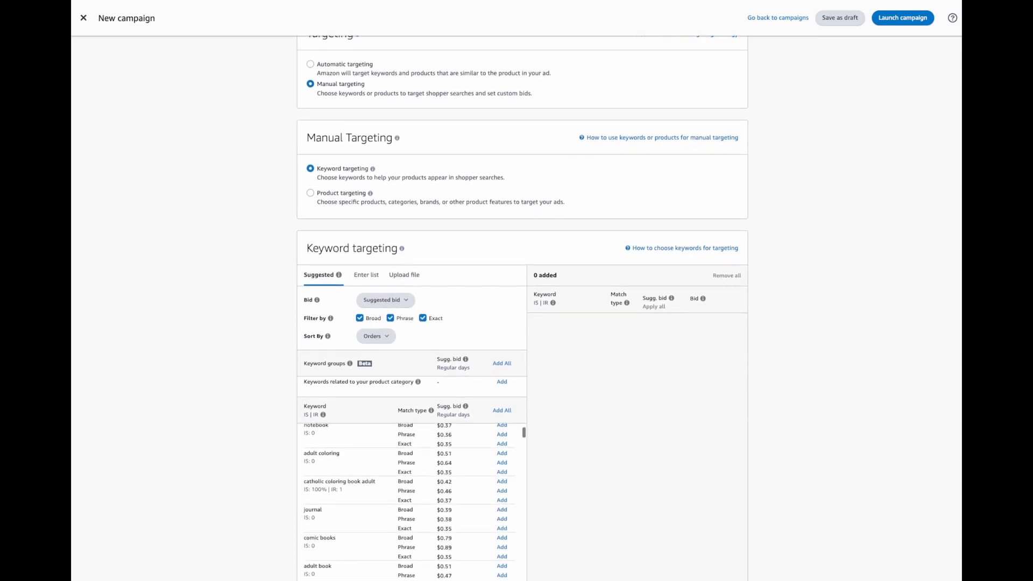
scroll(414, 348, down, 10)
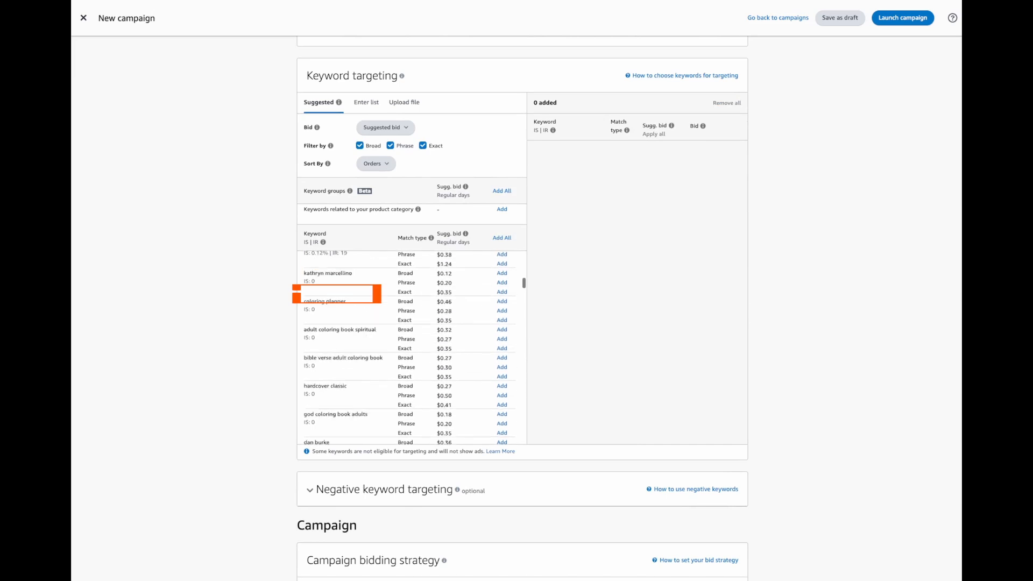
scroll(415, 348, down, 8)
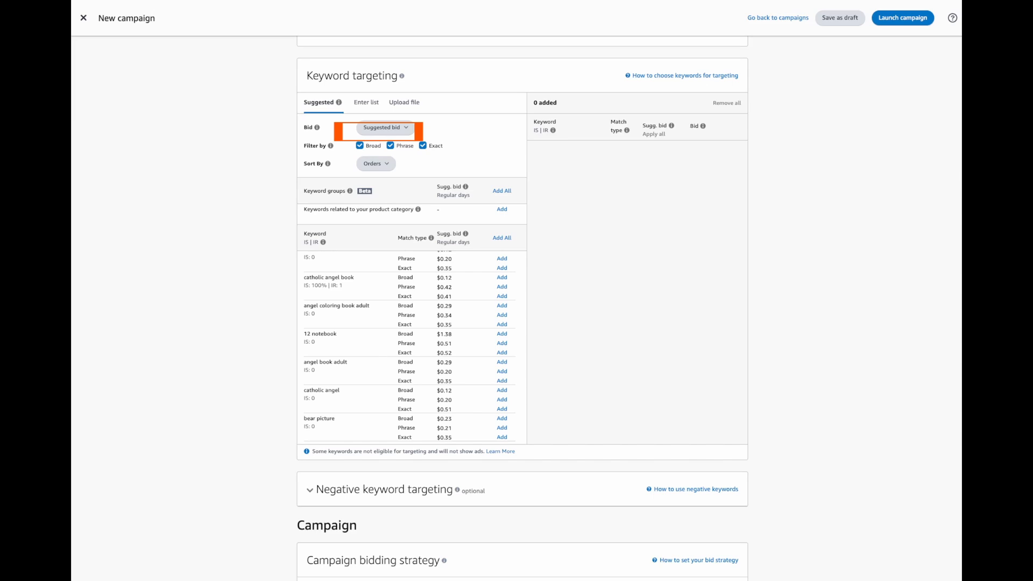
Switch the keyword bid type to Custom bid with a bid of $0.20.
scroll(522, 309, up, 1)
click(385, 128)
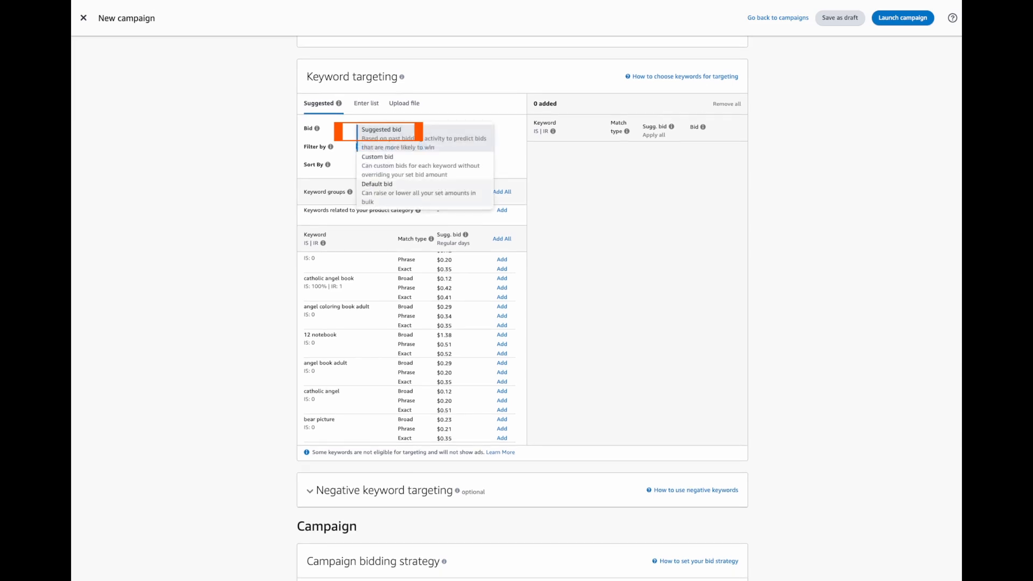
click(404, 164)
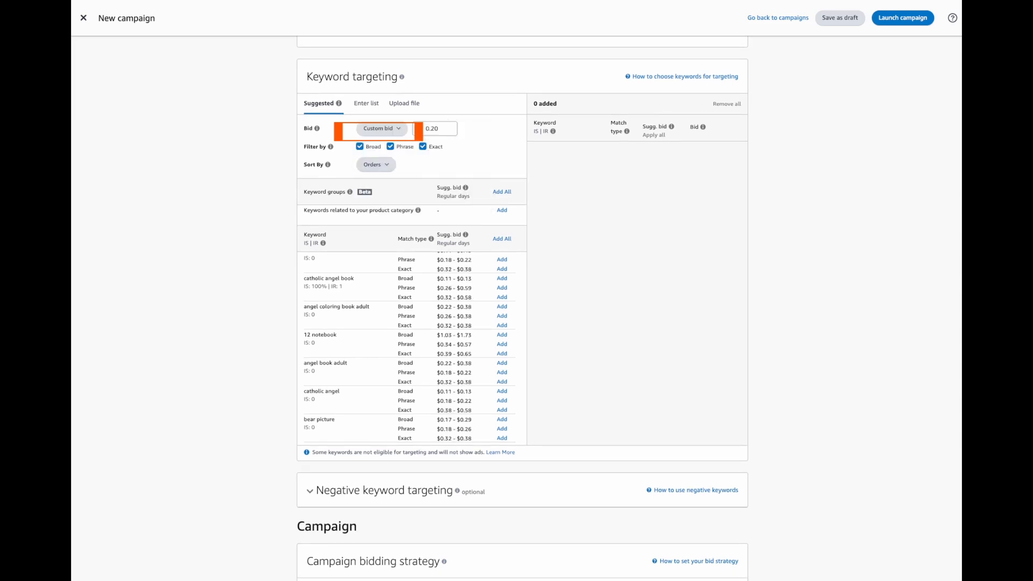
click(441, 129)
click(487, 141)
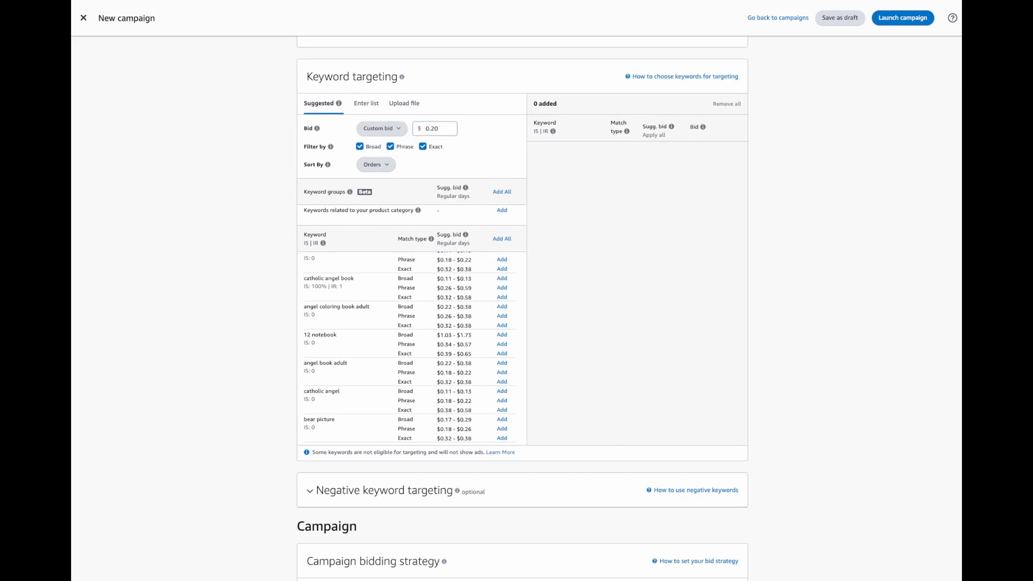
Return the campaign to Automatic targeting and open its default bid for editing.
scroll(523, 307, up, 5)
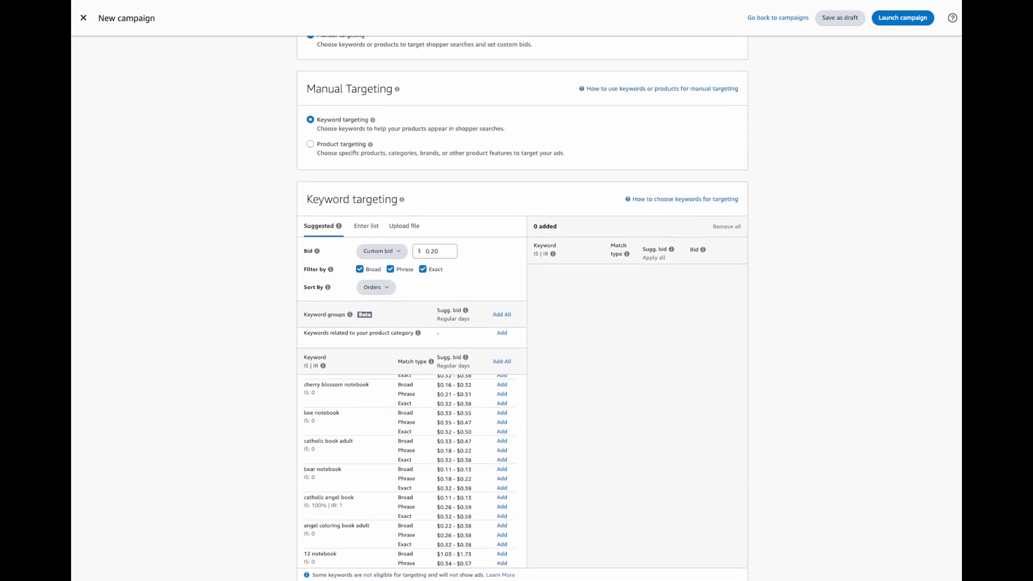
click(311, 144)
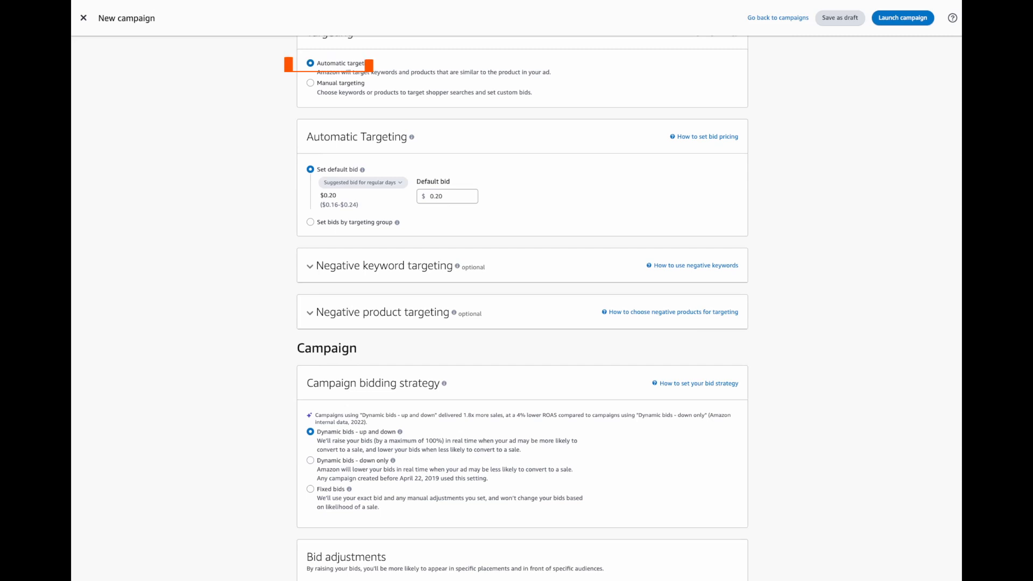
click(447, 197)
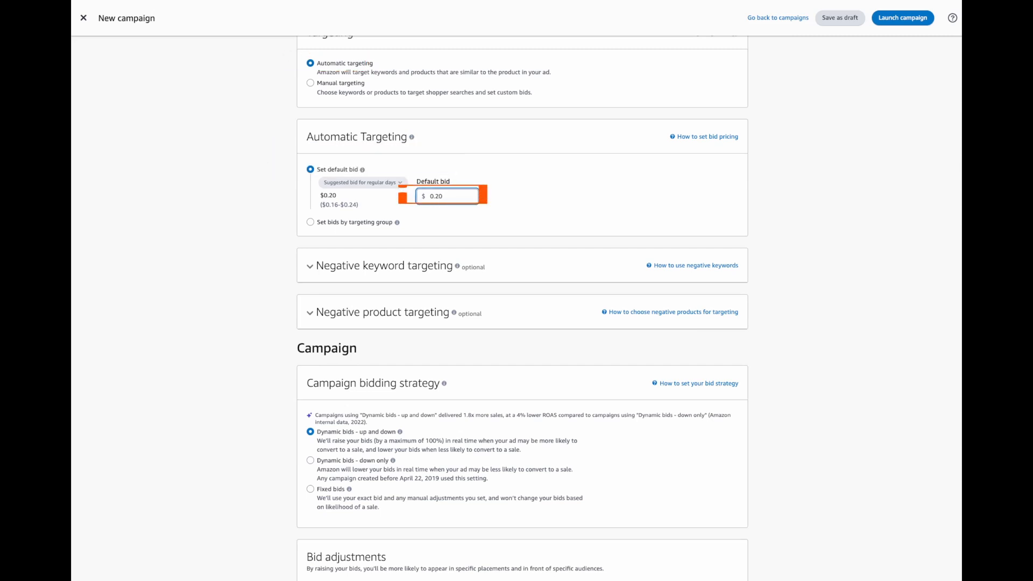
Review the campaign's bidding strategy, bid adjustments and settings, including the campaign name and daily budget fields.
scroll(522, 309, down, 4)
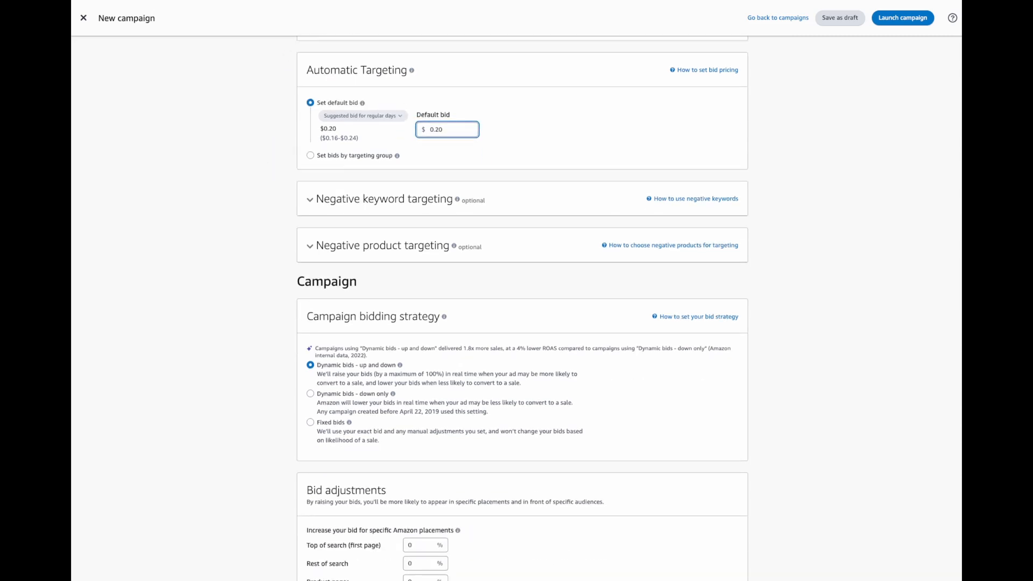
triple_click(365, 527)
scroll(522, 309, down, 4)
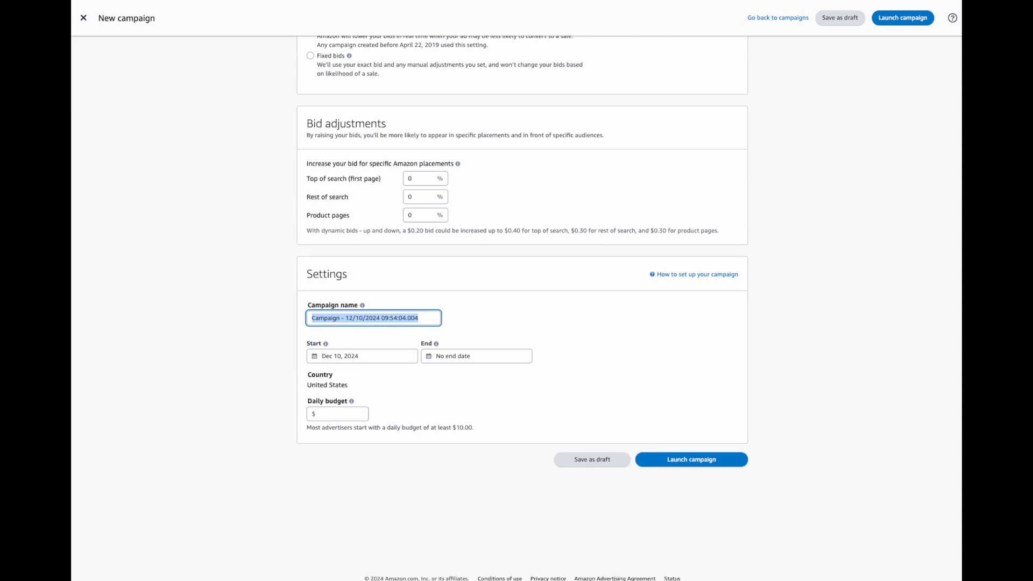
click(342, 413)
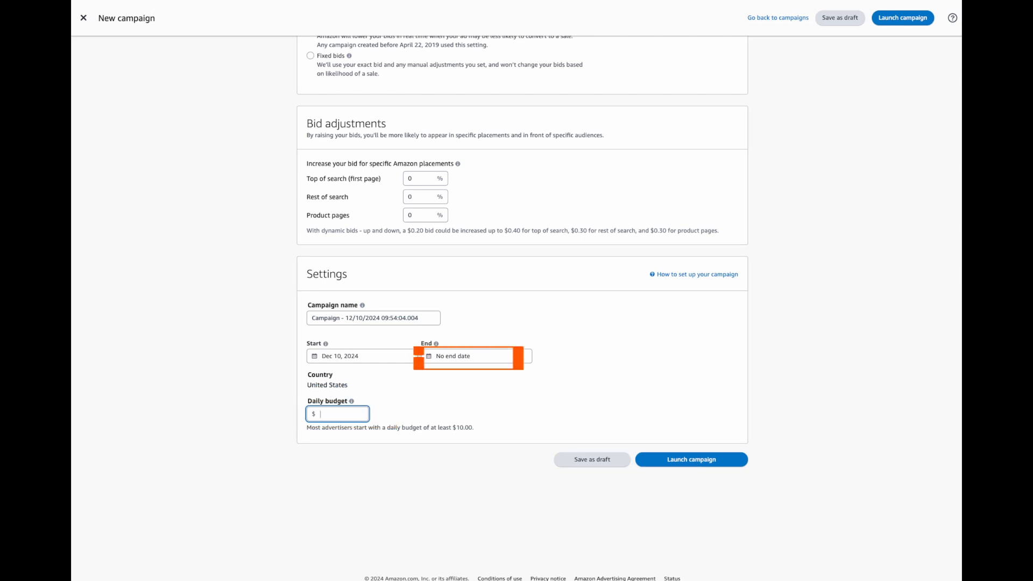
Remove the Angels coloring book, Bears Notebook and both Behold the Handmaid (Annotated) editions from the campaign's products.
scroll(522, 308, up, 15)
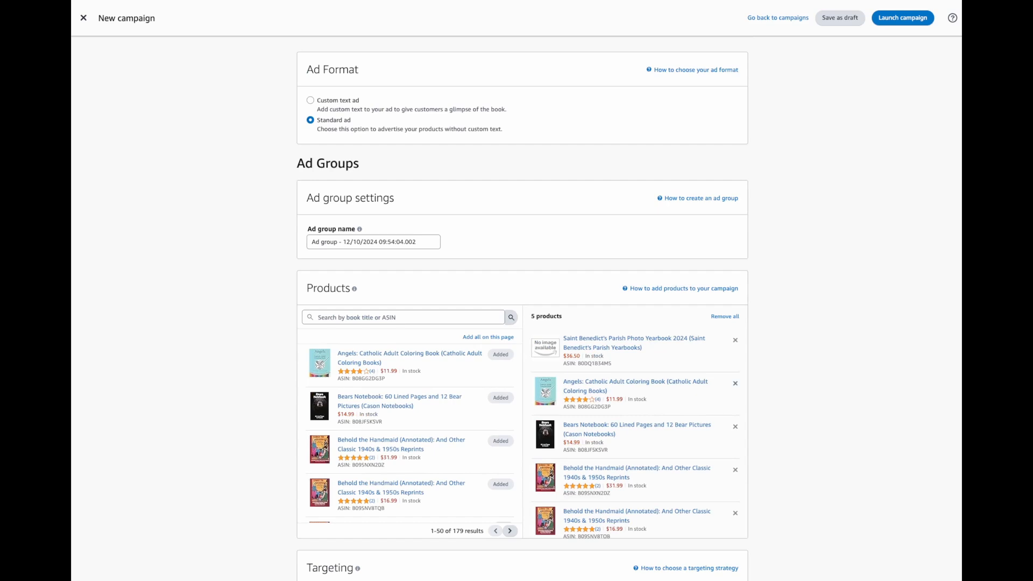
click(735, 383)
click(735, 384)
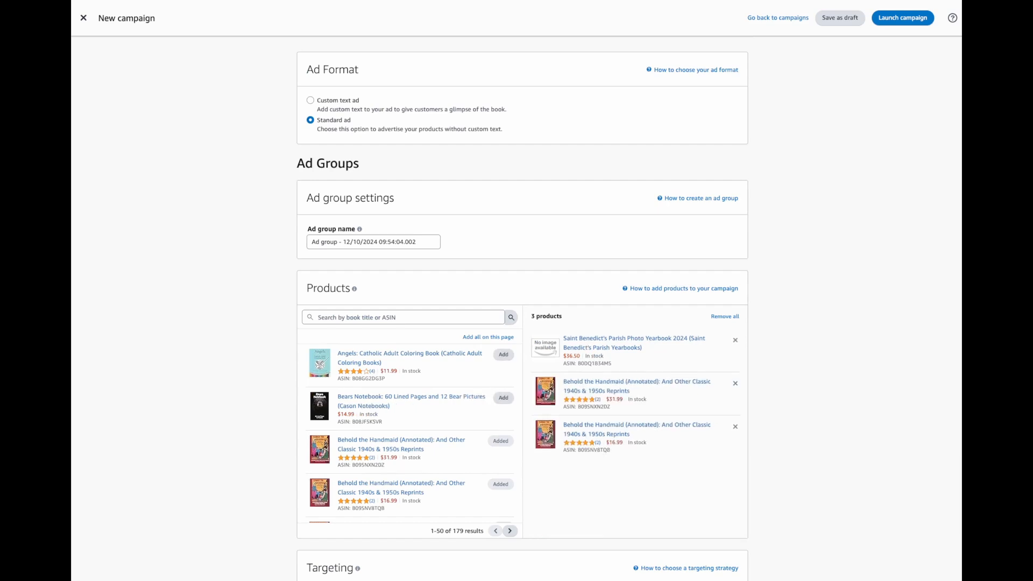
click(735, 384)
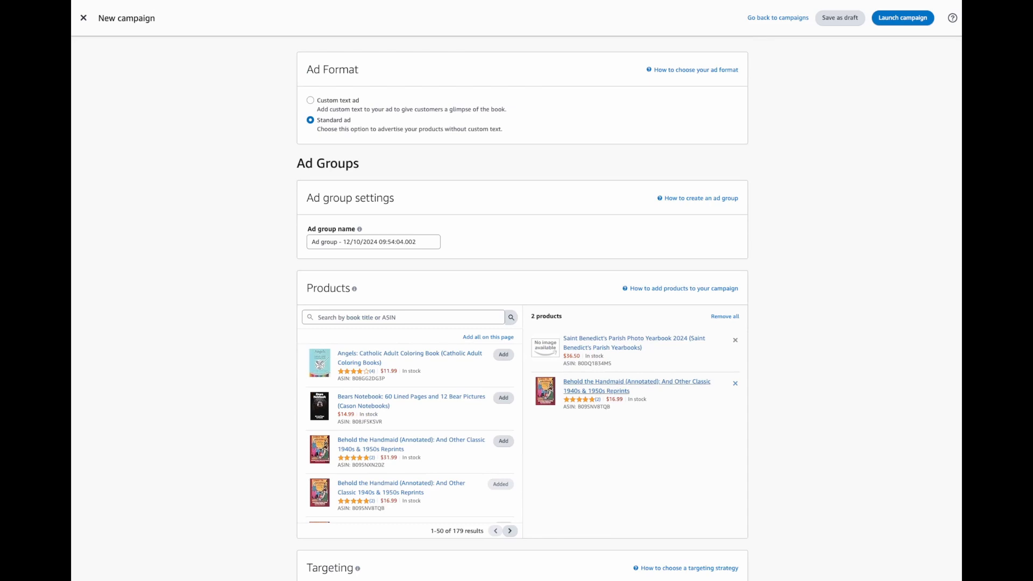
click(735, 384)
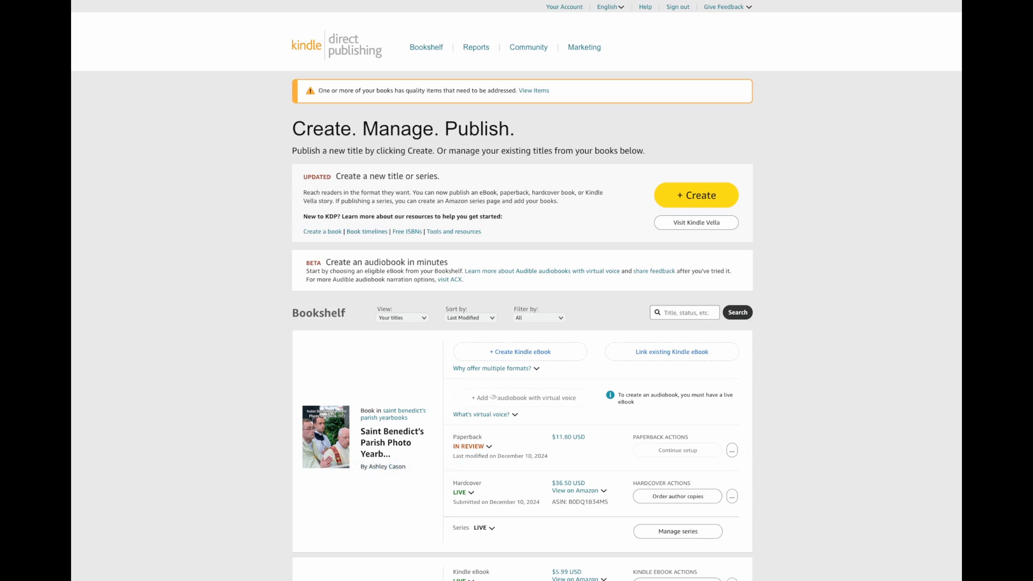
From KDP's Marketing Resources, open the Amazon Ads console for the Amazon.com marketplace.
click(732, 496)
click(584, 48)
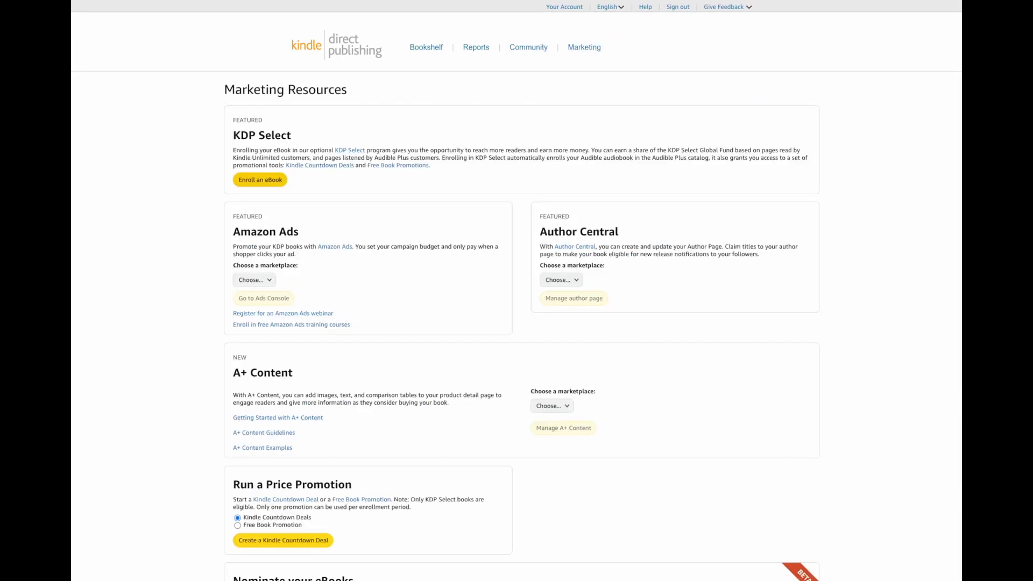
click(255, 280)
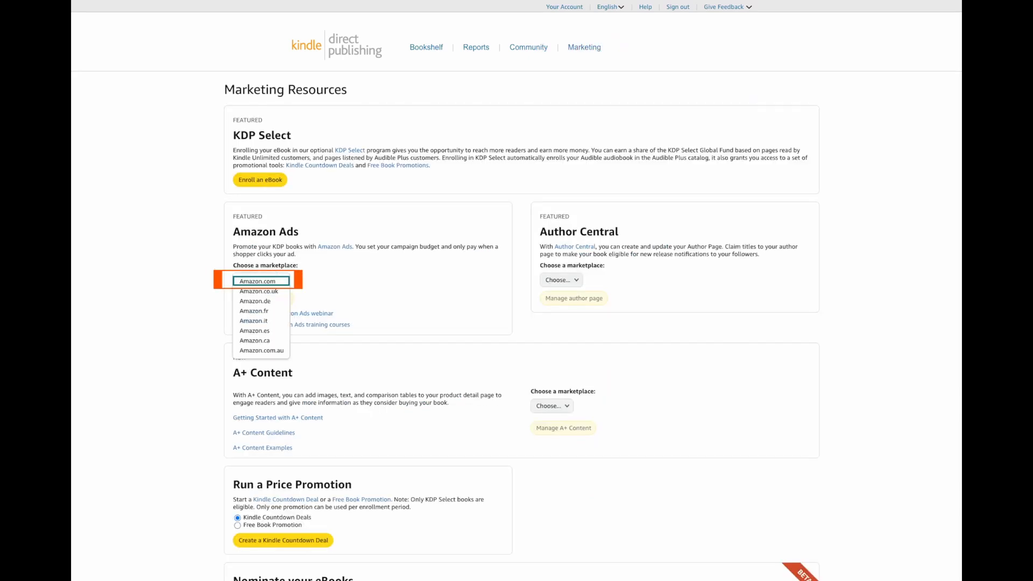
click(258, 282)
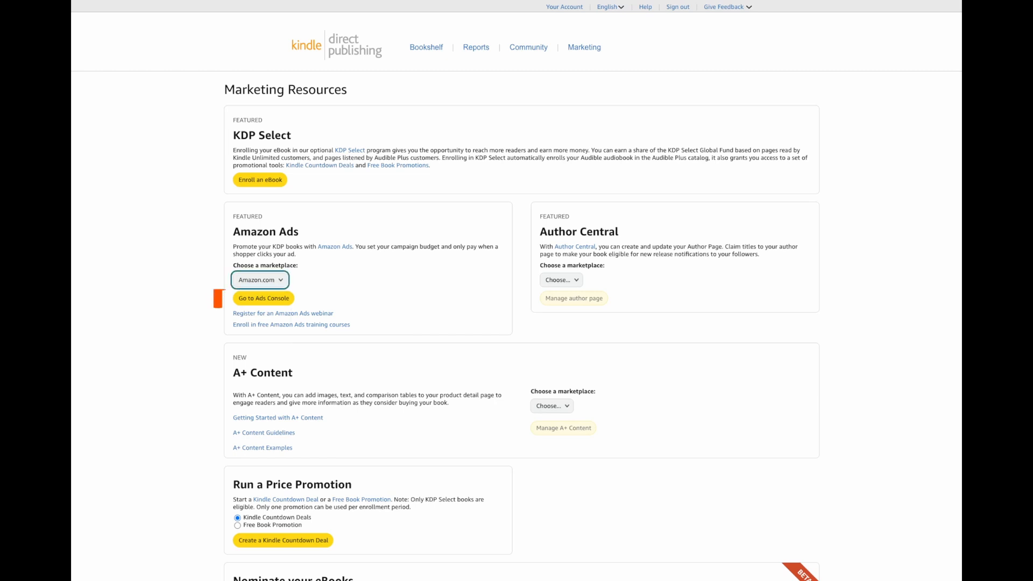
click(264, 298)
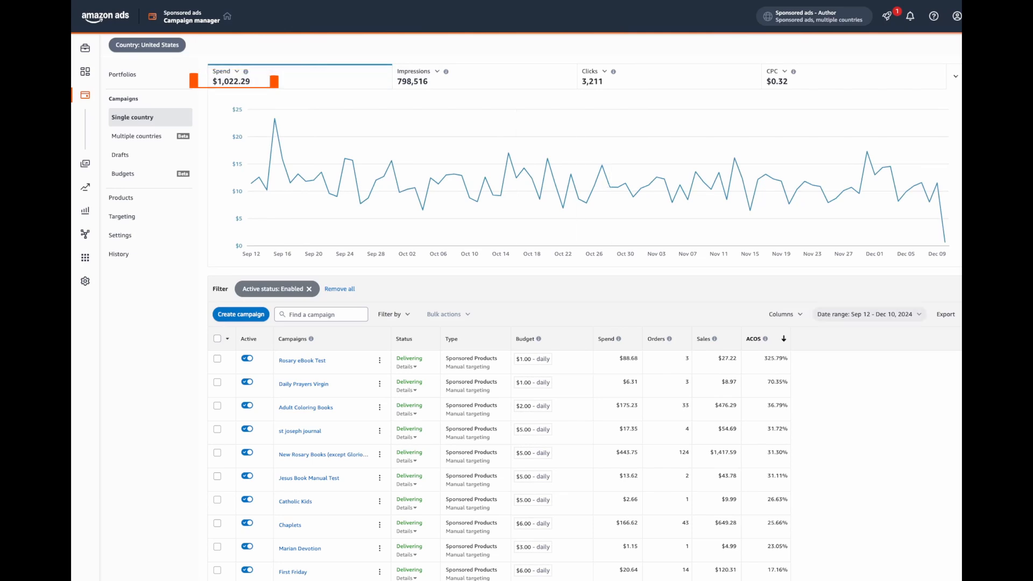
Set the campaign date range to This month and review the campaigns across multiple countries.
click(867, 314)
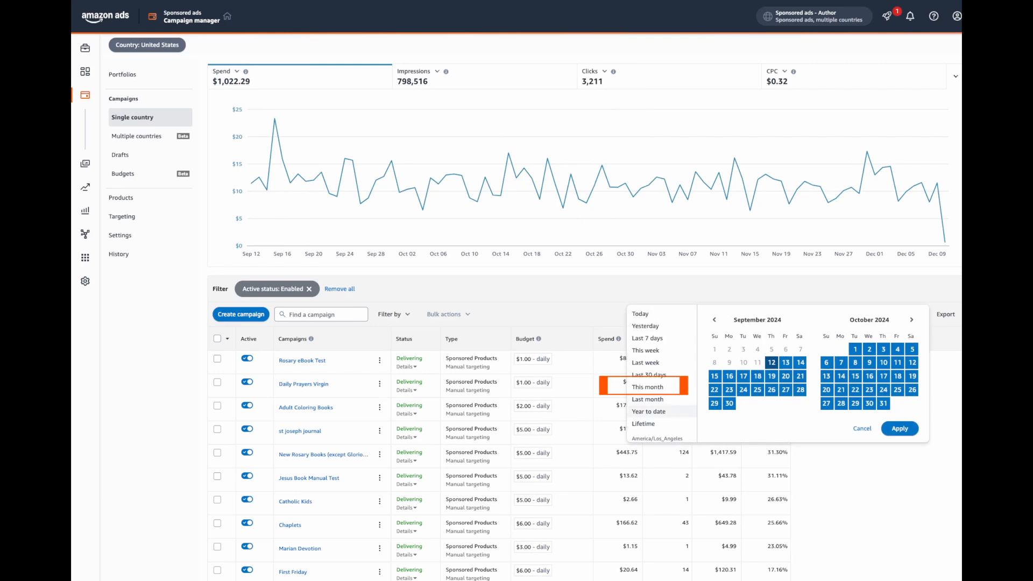
click(648, 387)
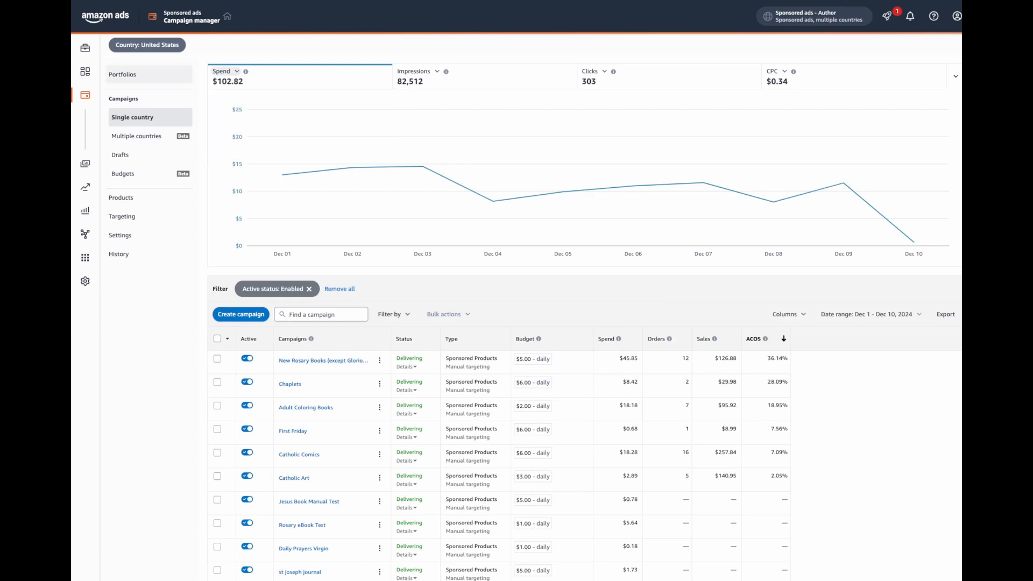
click(137, 136)
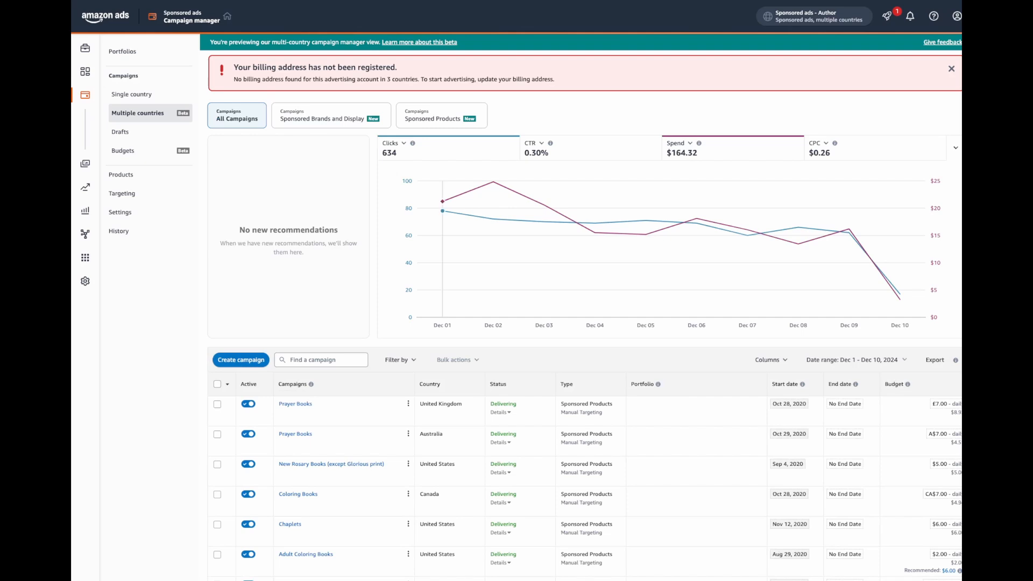
scroll(646, 471, down, 2)
scroll(585, 484, down, 5)
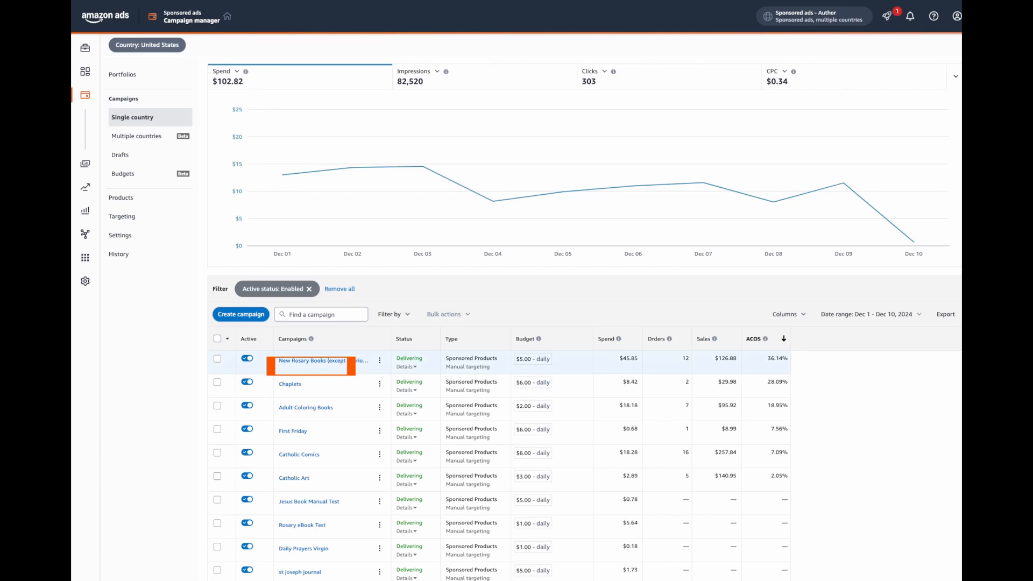
Open Ad group 1 of the New Rosary Books (except Glorious print) campaign and sort its keyword targets by spend, highest first.
click(312, 362)
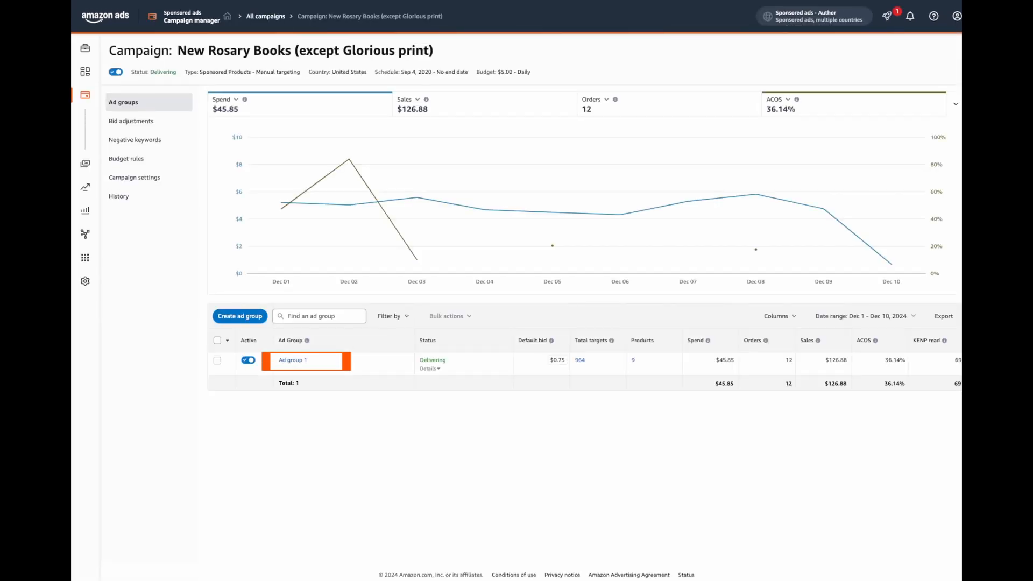
click(293, 361)
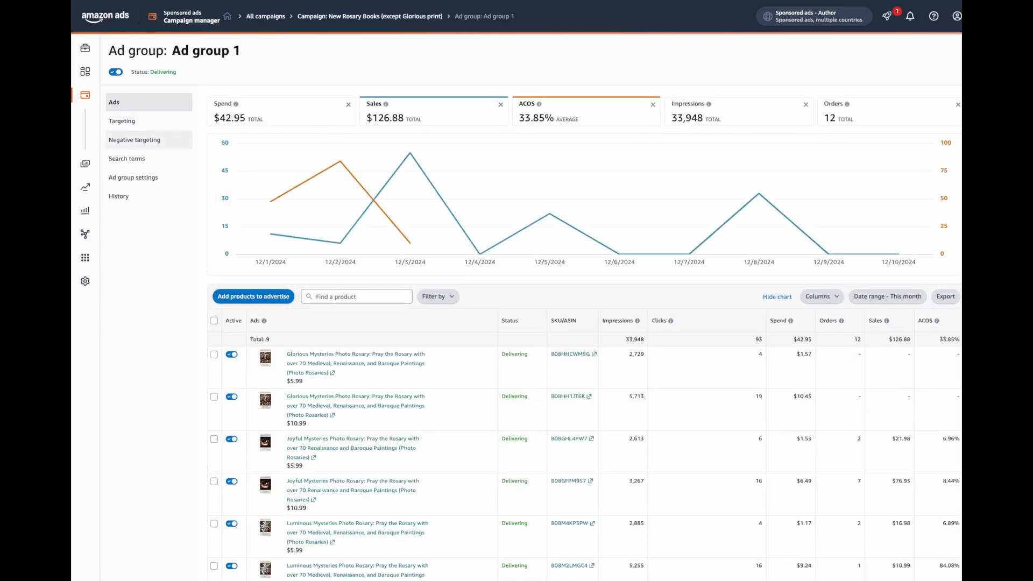
click(122, 121)
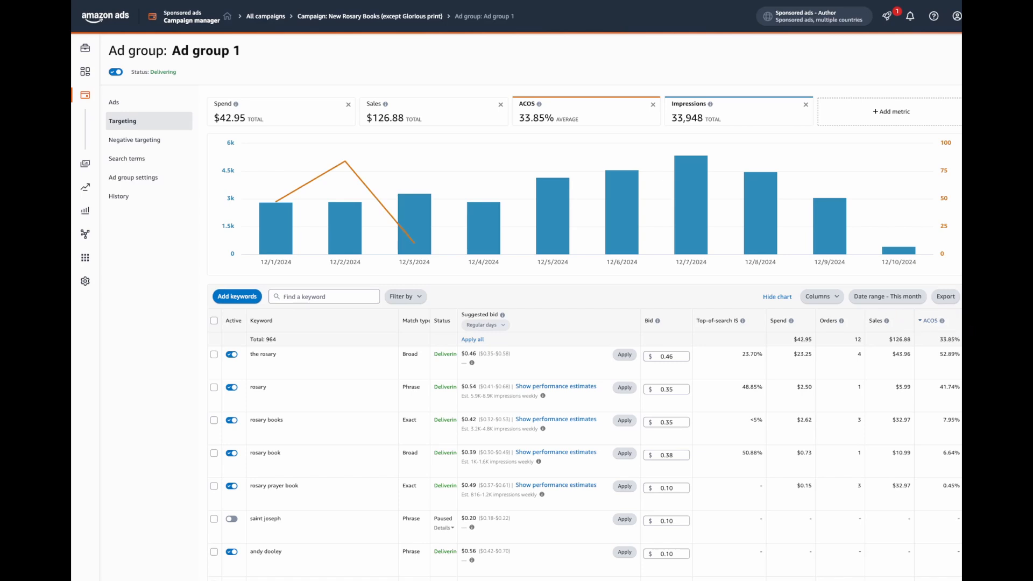
mouse_move(942, 321)
click(784, 321)
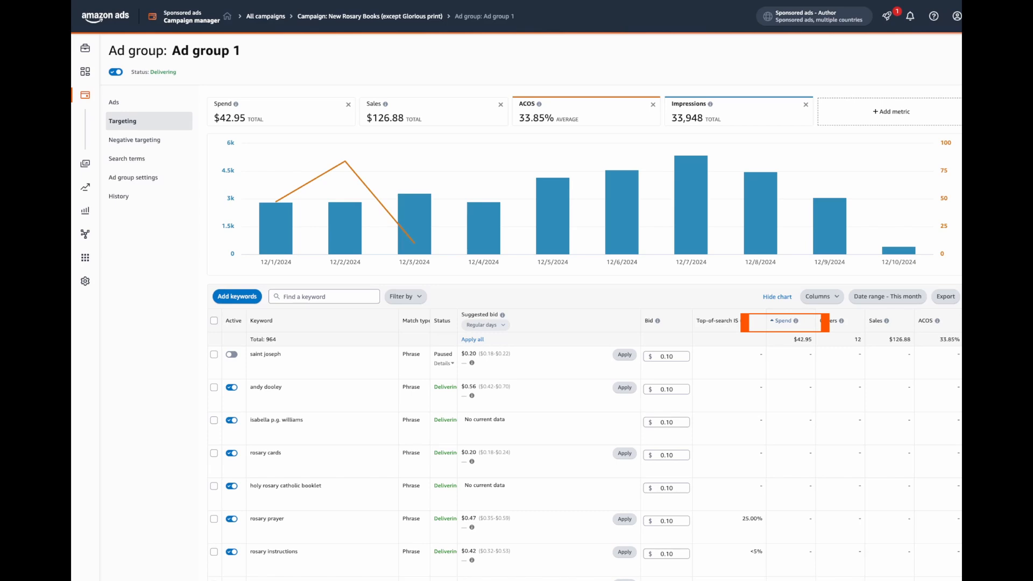
click(784, 321)
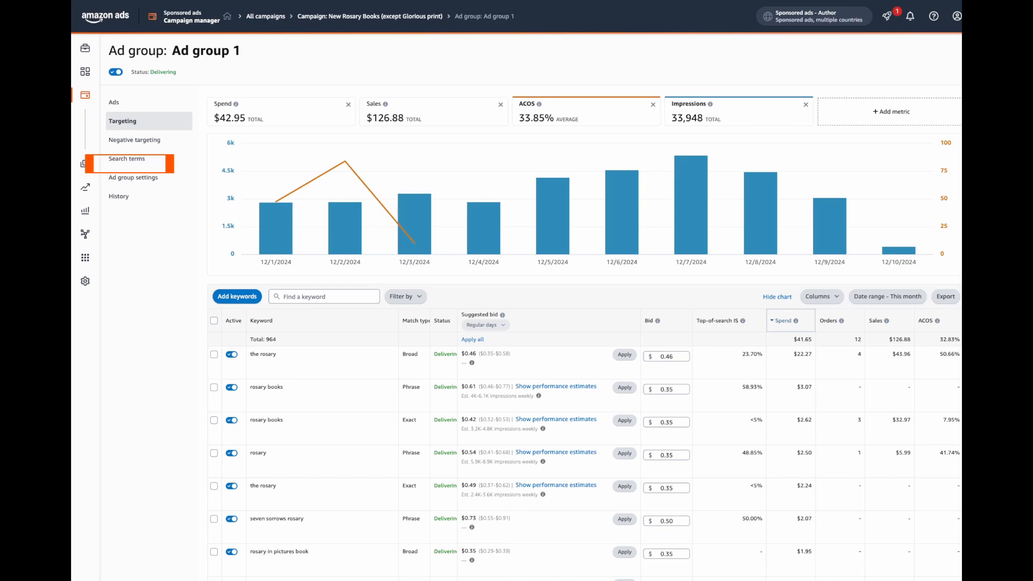
Sort the ad group's customer search terms by sales, highest first, and check the options for adding "photo rosary book" as a keyword.
click(128, 158)
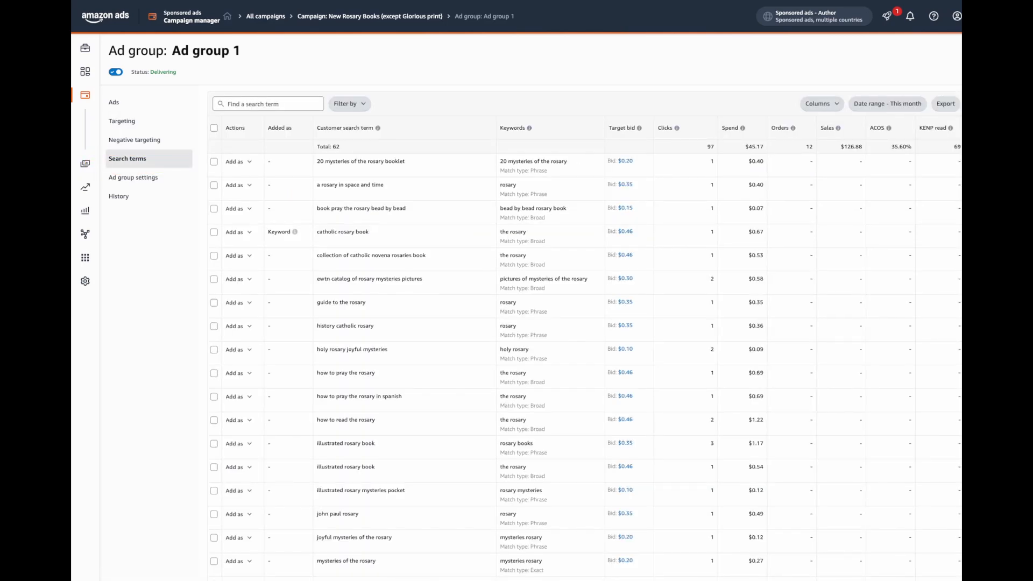
mouse_move(742, 128)
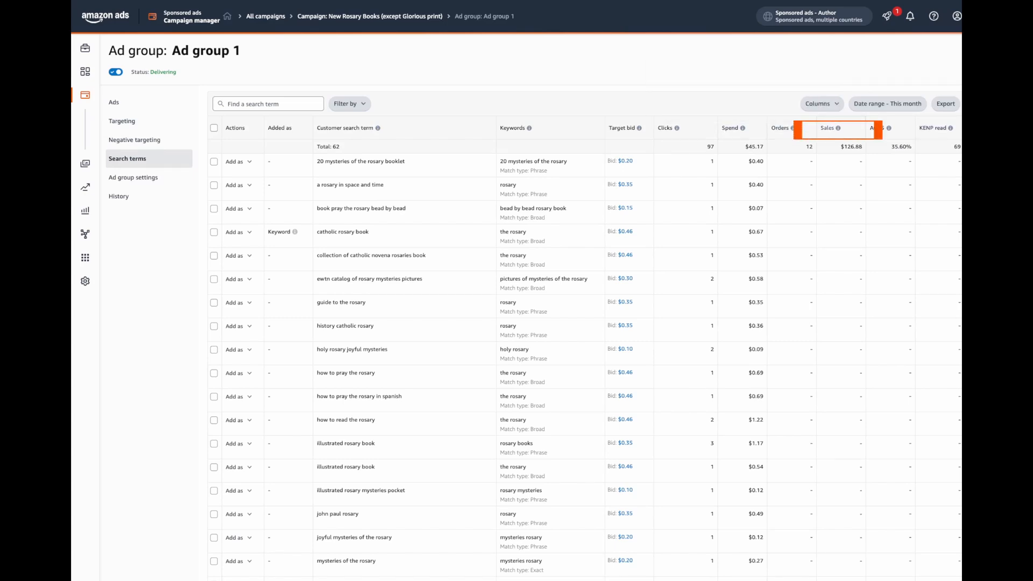
click(827, 128)
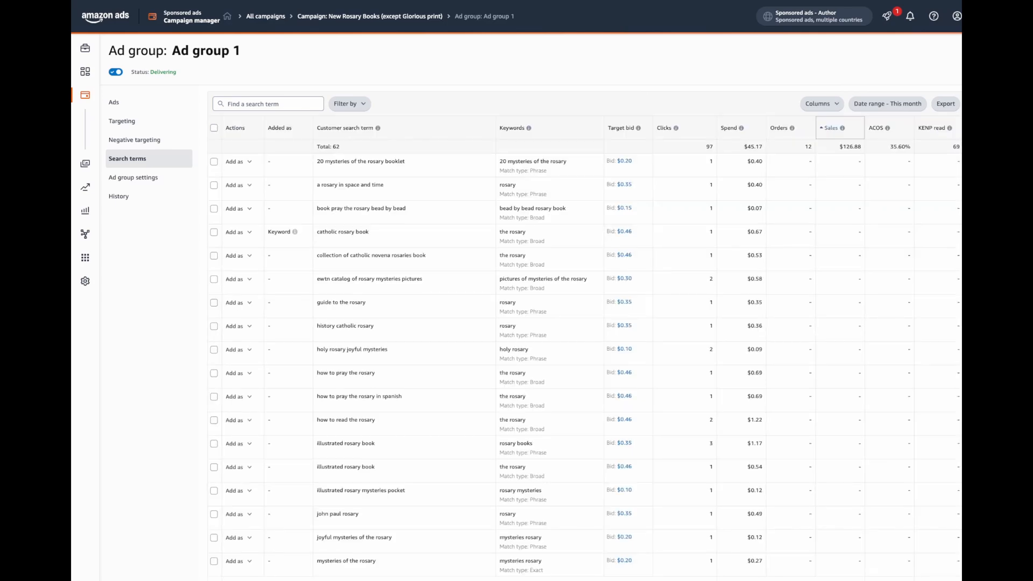
click(827, 128)
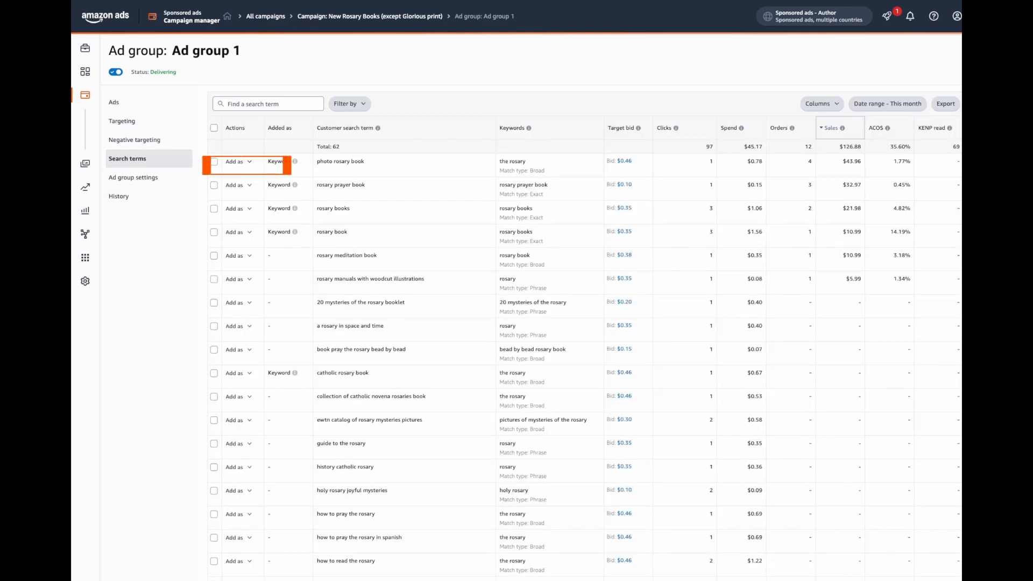
click(238, 162)
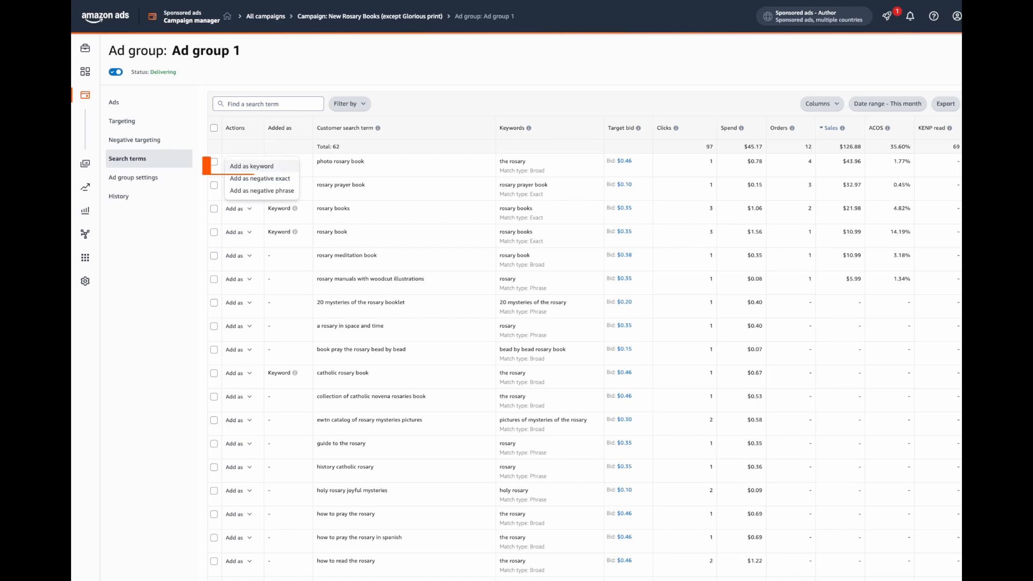
click(251, 165)
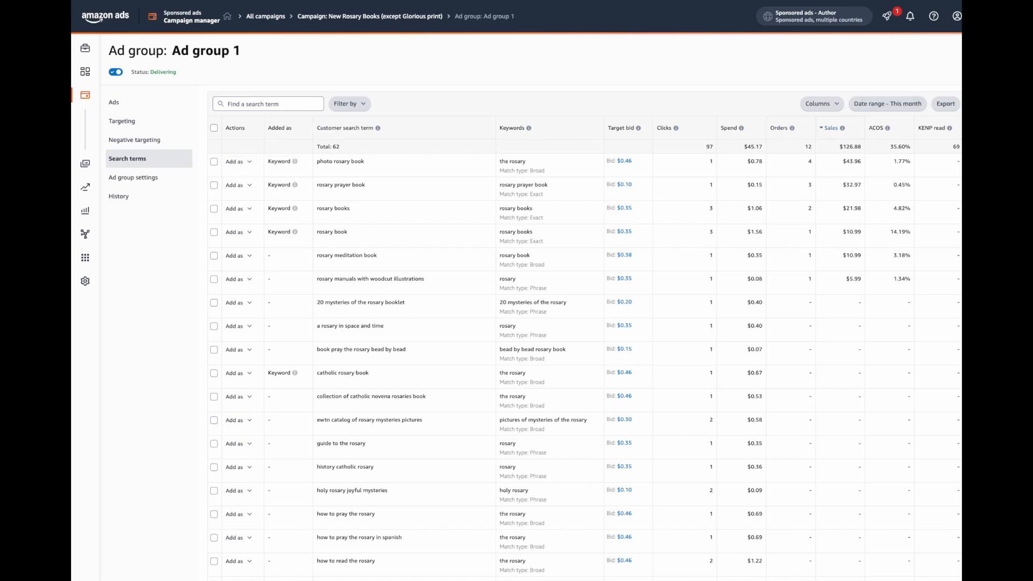
Sort the search terms by spend, highest first, and check the keyword and negative options for "rosary book" and "rosary booklet with mysteries catholic".
click(730, 128)
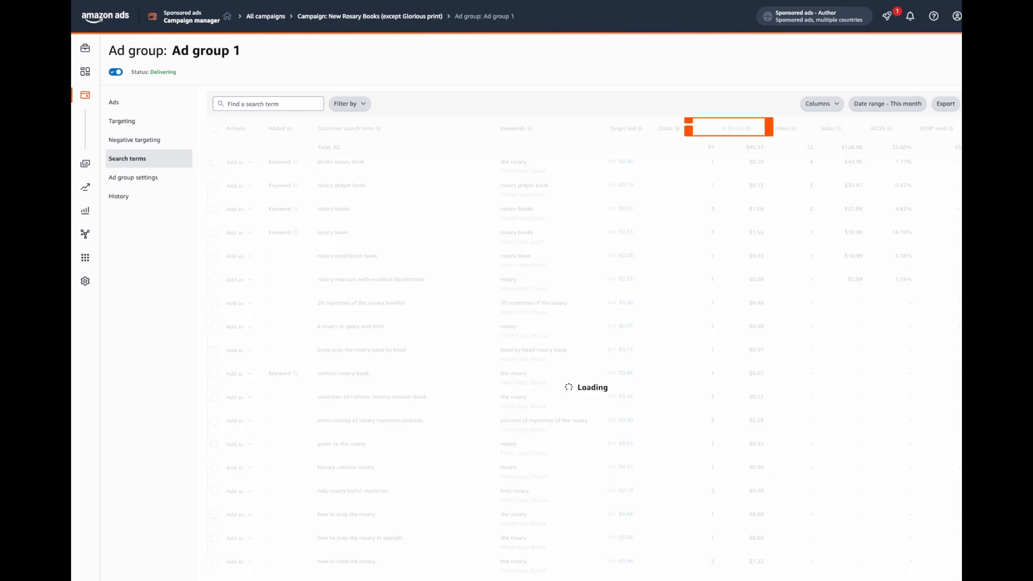
click(730, 128)
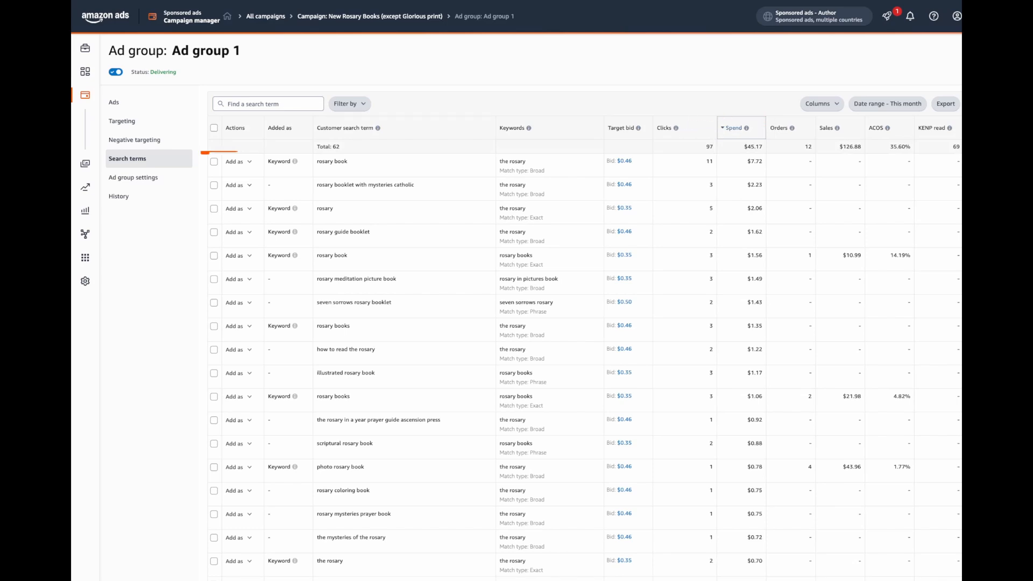
click(239, 161)
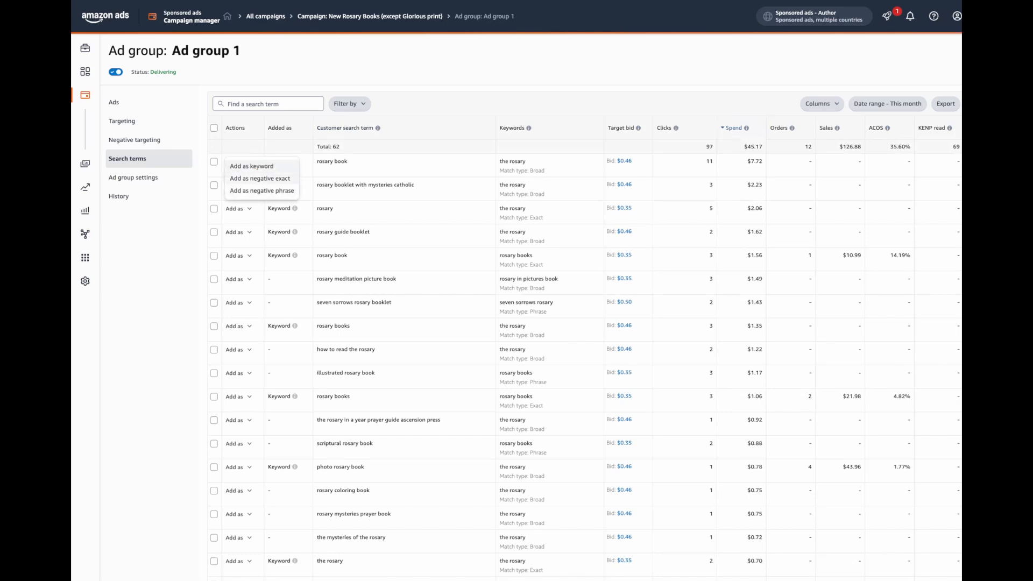
key(Escape)
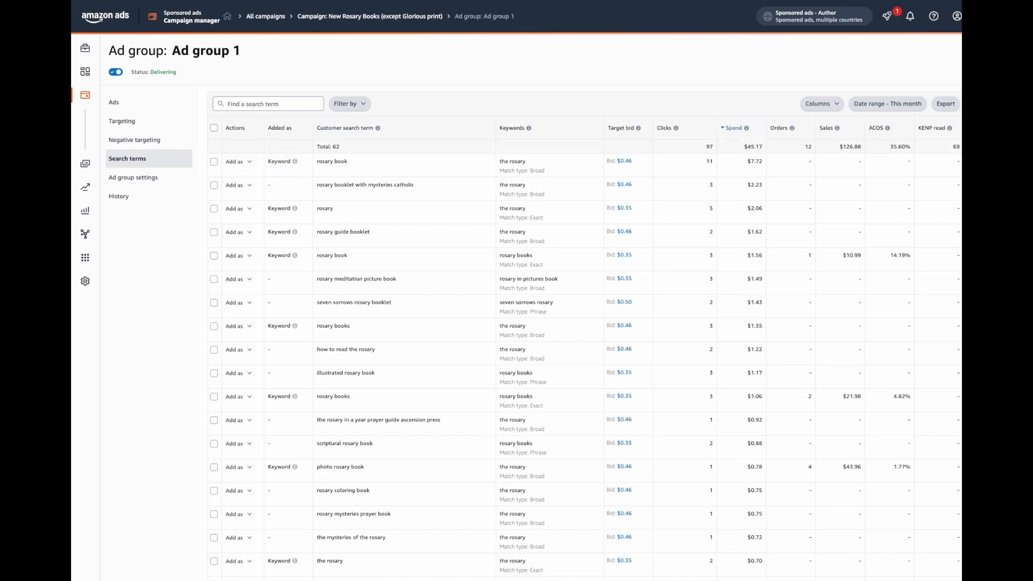
click(238, 185)
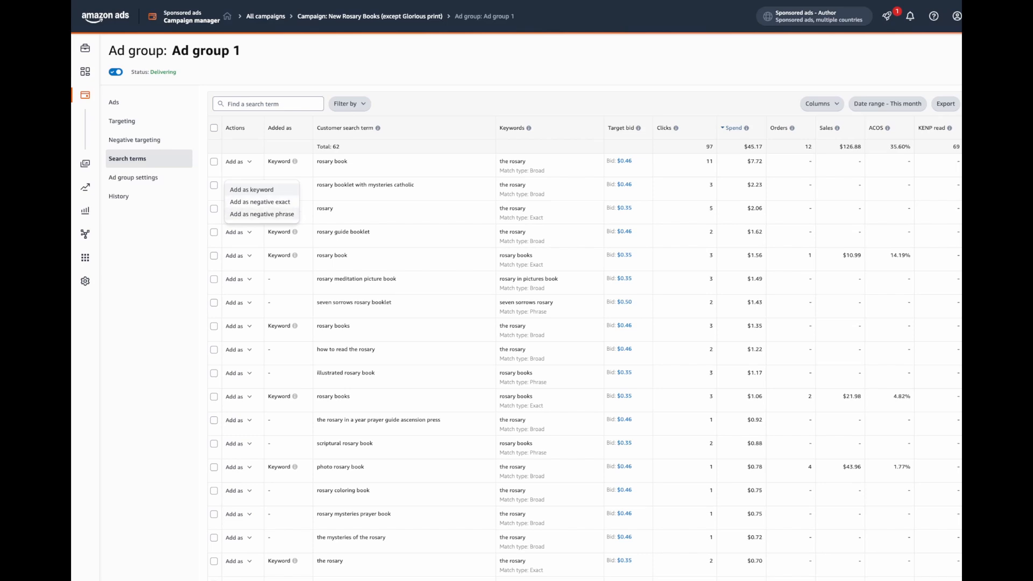
key(Escape)
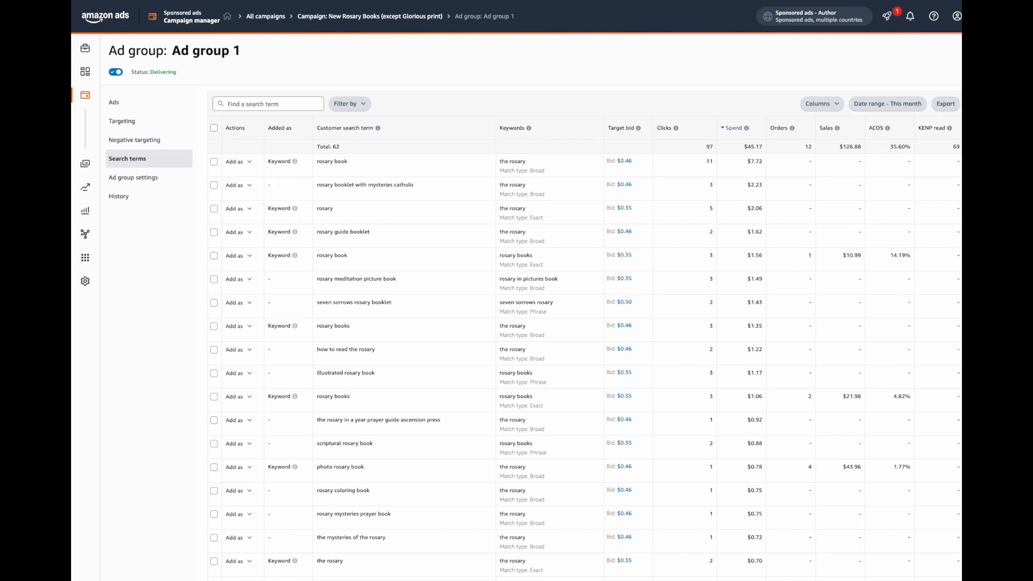